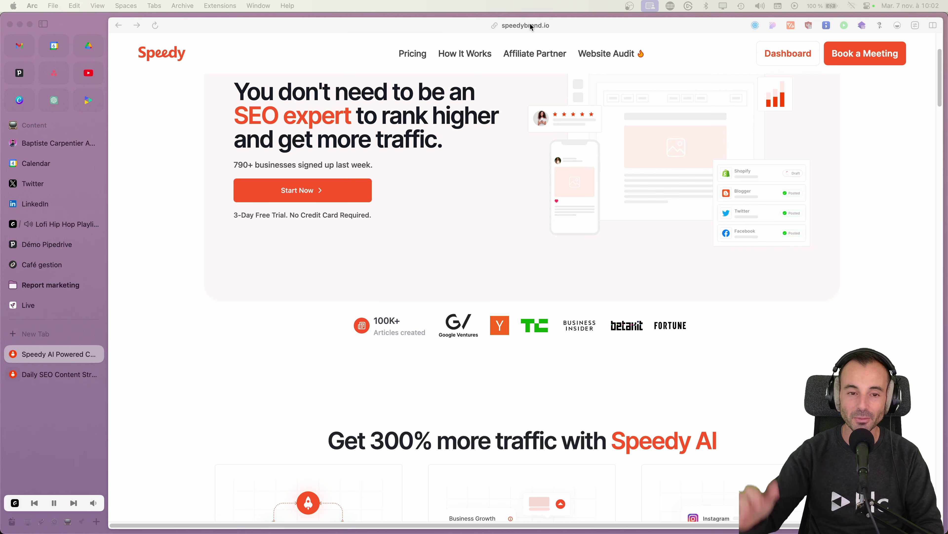
Switch to the Speedy dashboard and add a My Business topic titled "Un CRM pour les PME" with the keywords "CRM Pipedrive"
{"action": "scroll", "coordinate": [391, 258], "scroll_direction": "down", "scroll_amount": 7}
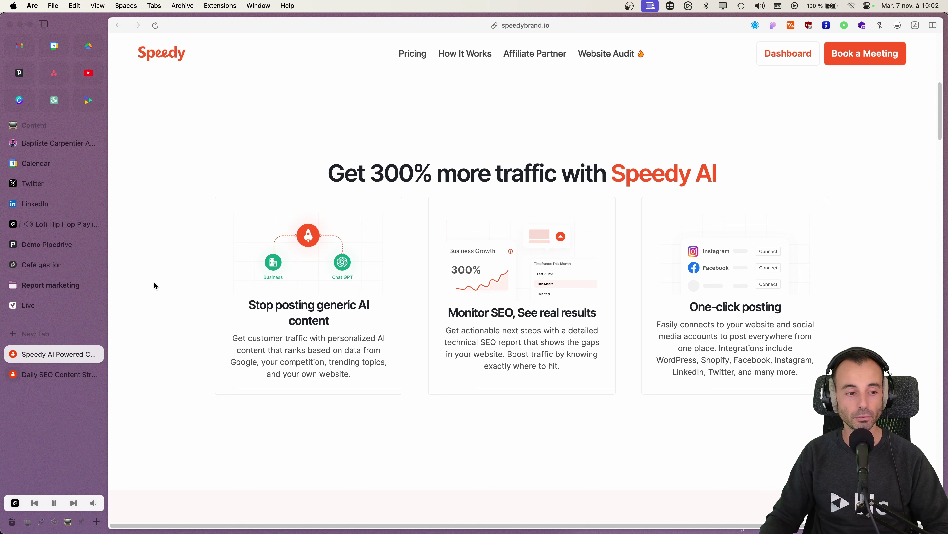
{"action": "key", "text": "ctrl+Tab"}
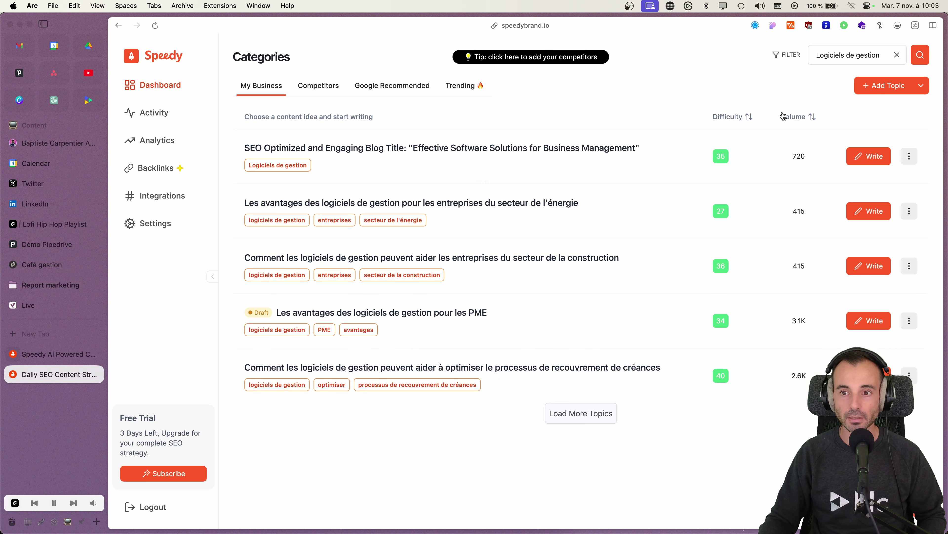
{"action": "left_click", "coordinate": [918, 88]}
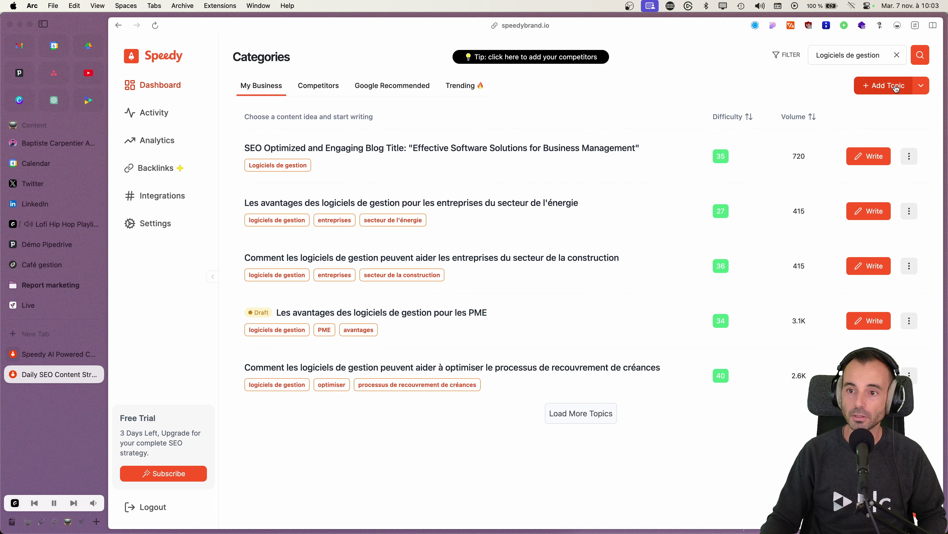
{"action": "type", "text": "Un CRM"}
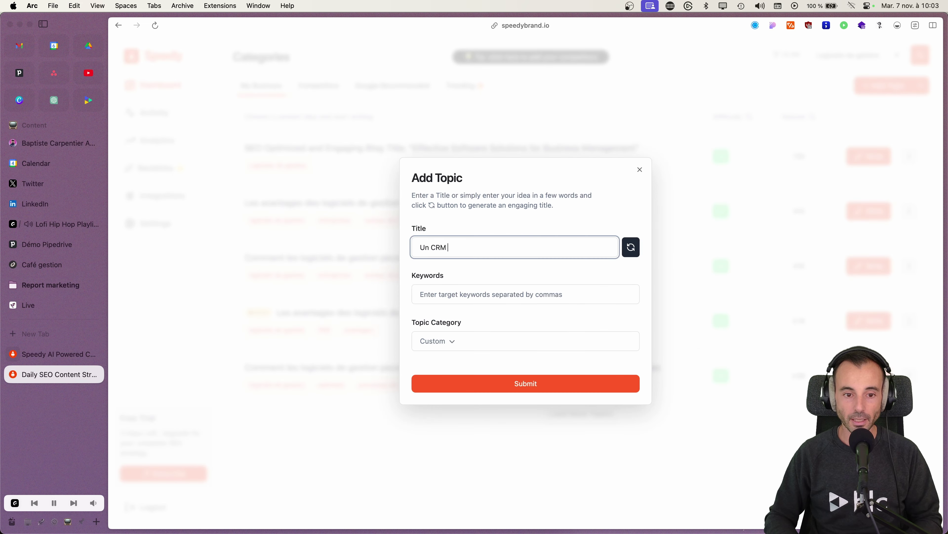
{"action": "type", "text": " pour les PME"}
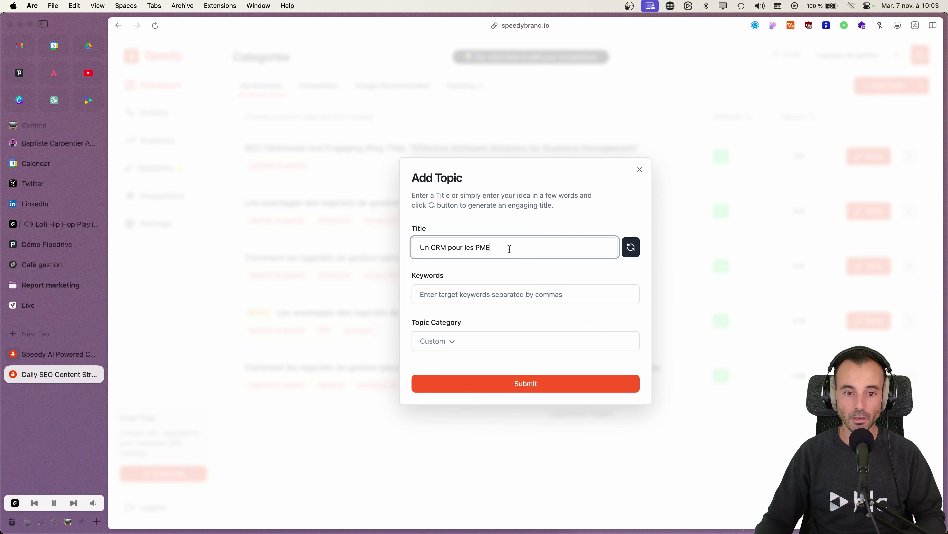
{"action": "key", "text": "Tab"}
{"action": "key", "text": "Tab"}
{"action": "type", "text": "CRM Pipedr"}
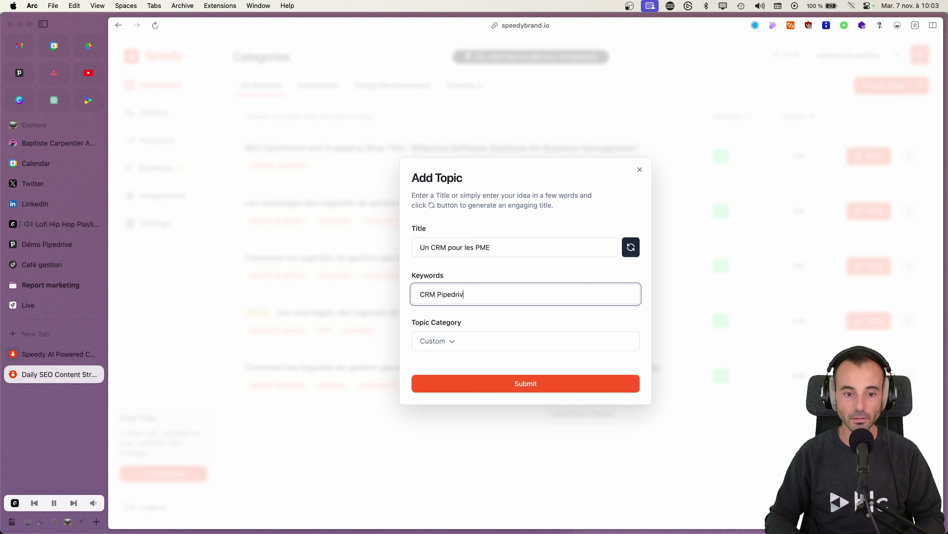
{"action": "left_click", "coordinate": [452, 340]}
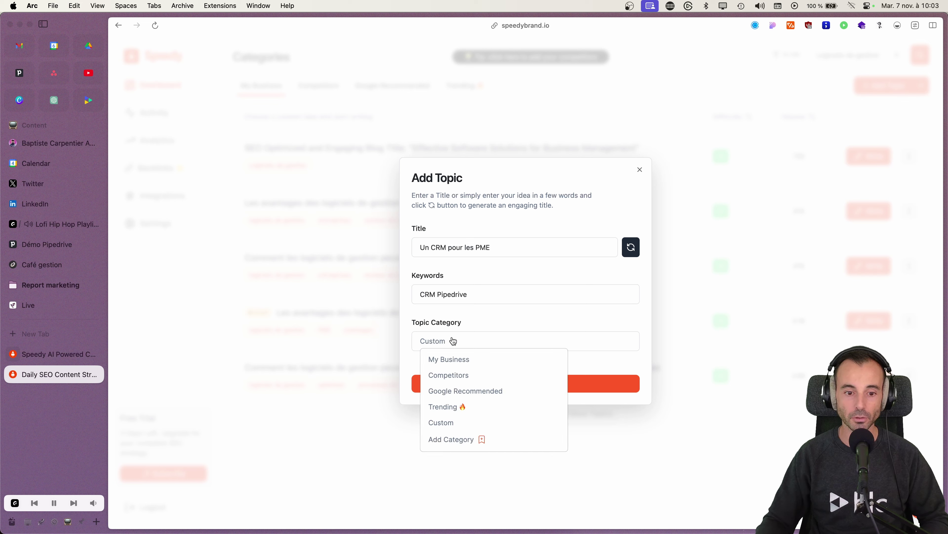
{"action": "left_click", "coordinate": [450, 360]}
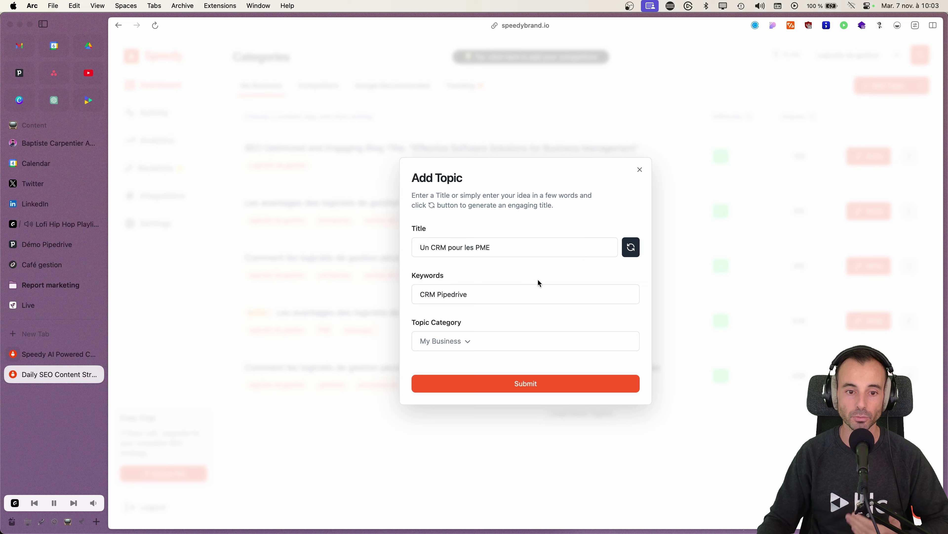
{"action": "left_click", "coordinate": [559, 382]}
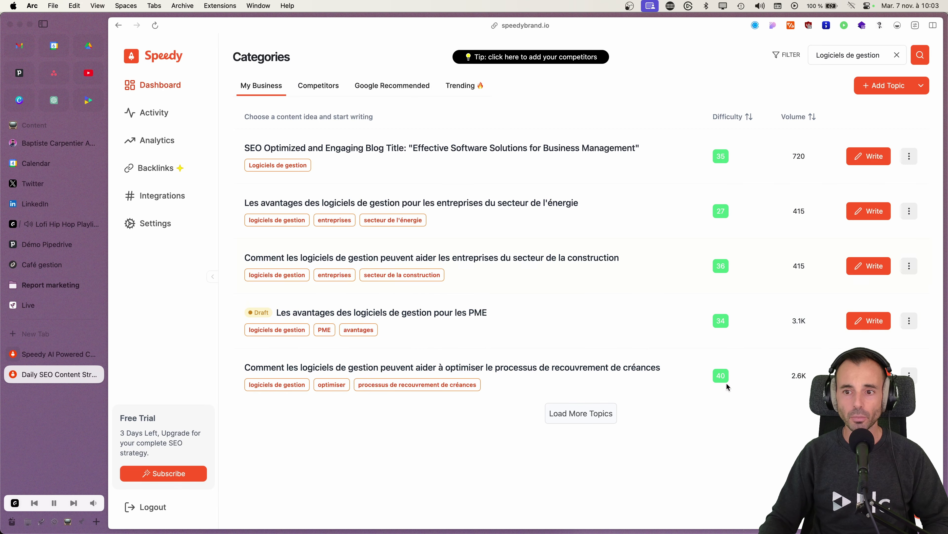
Try to load more topics, dismiss the upgrade offer, and open the draft "Les avantages des logiciels de gestion pour les PME" for writing
{"action": "left_click", "coordinate": [595, 422]}
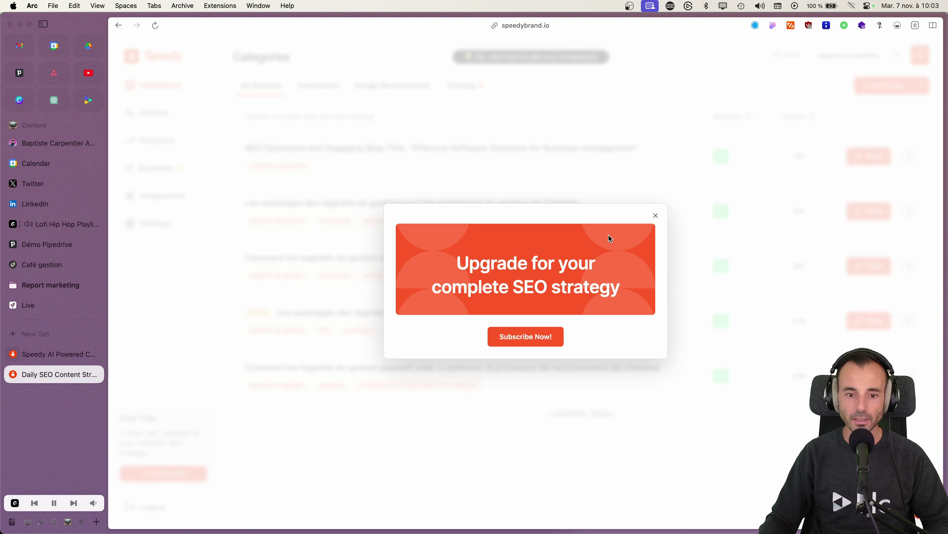
{"action": "left_click", "coordinate": [655, 216]}
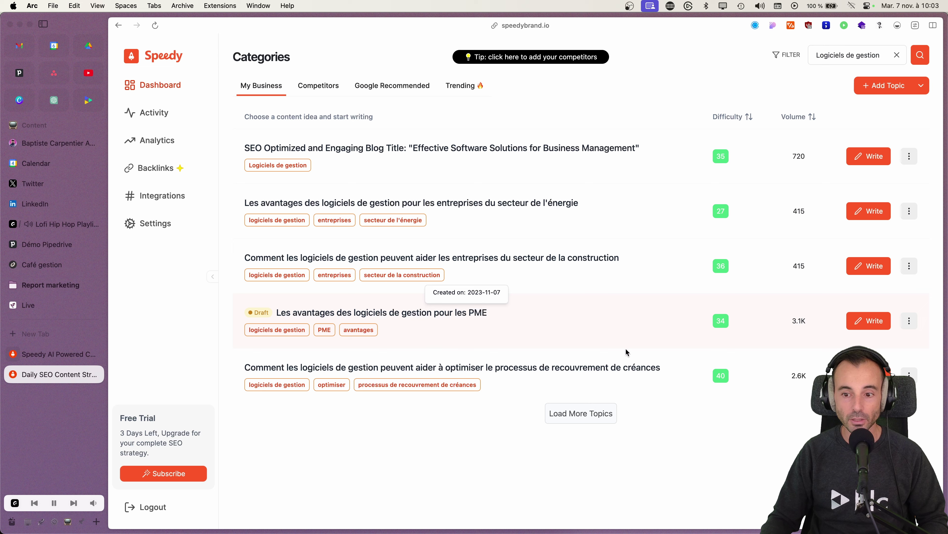
{"action": "left_click", "coordinate": [868, 325]}
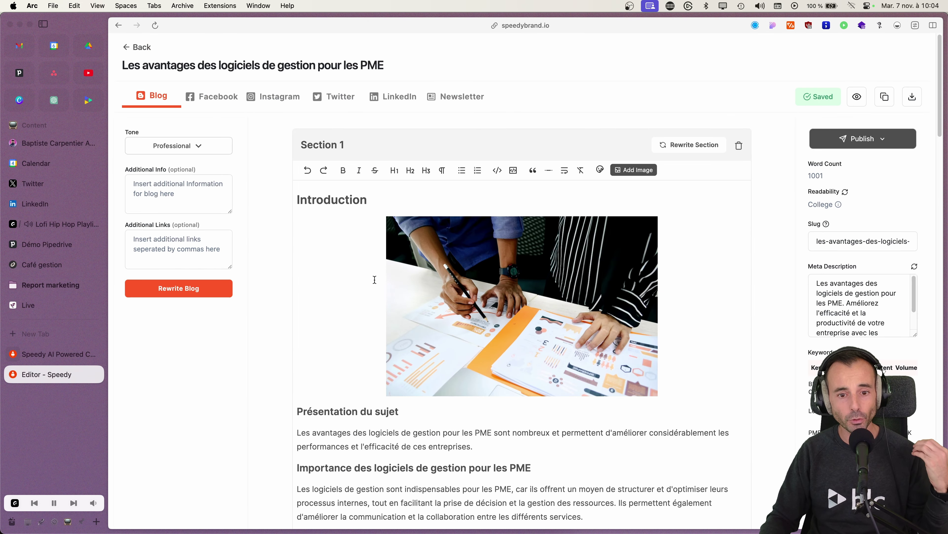
Examine the draft article's sections, the available tones, and its readability, slug, meta description and keywords
{"action": "scroll", "coordinate": [341, 287], "scroll_direction": "down", "scroll_amount": 6}
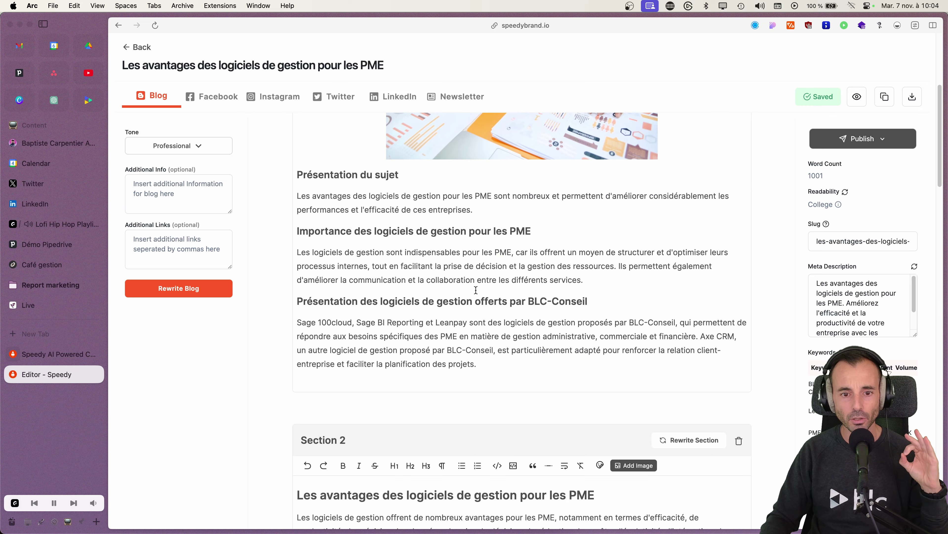
{"action": "scroll", "coordinate": [433, 271], "scroll_direction": "down", "scroll_amount": 12}
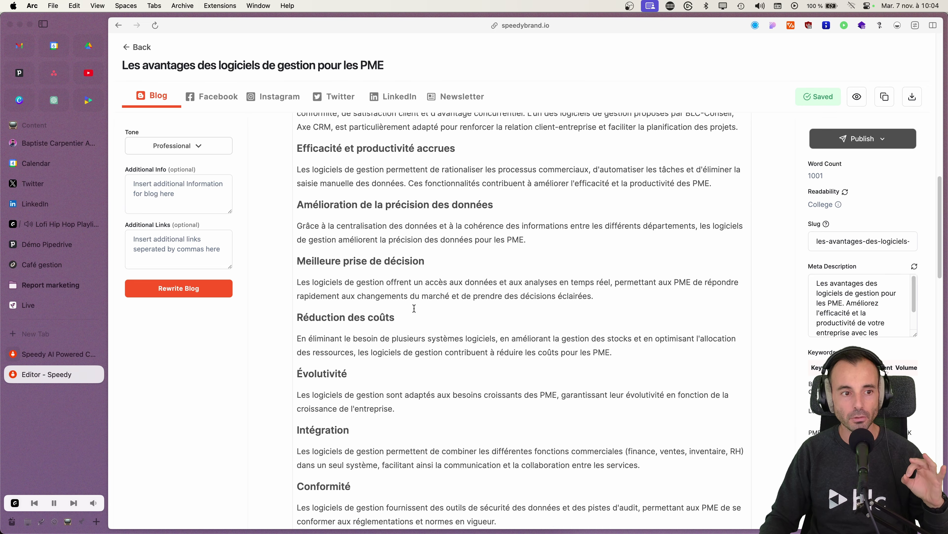
{"action": "left_click", "coordinate": [203, 144]}
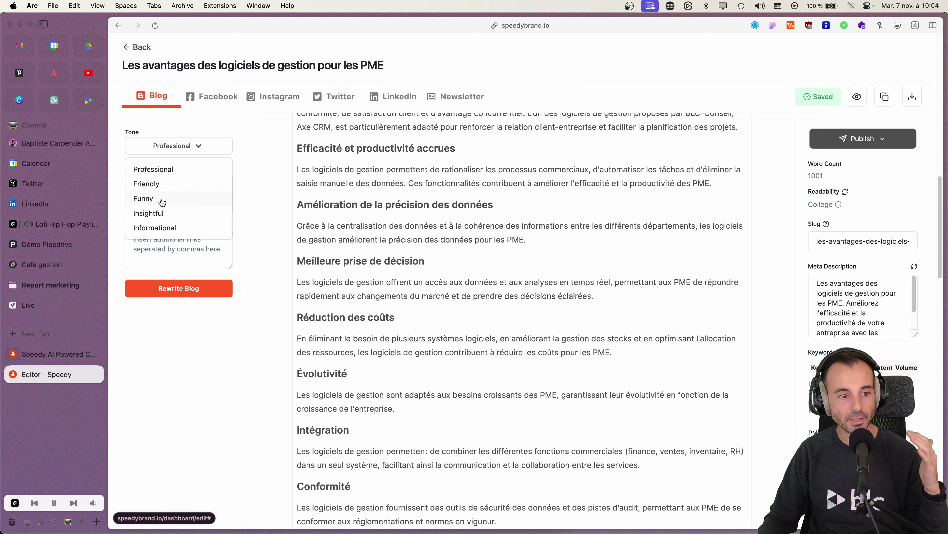
{"action": "left_click", "coordinate": [205, 332]}
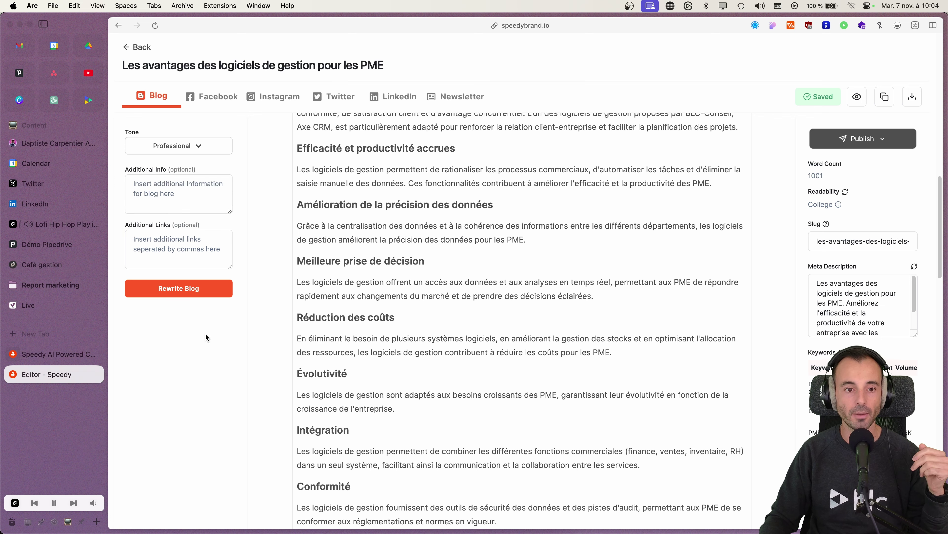
{"action": "scroll", "coordinate": [205, 333], "scroll_direction": "up", "scroll_amount": 5}
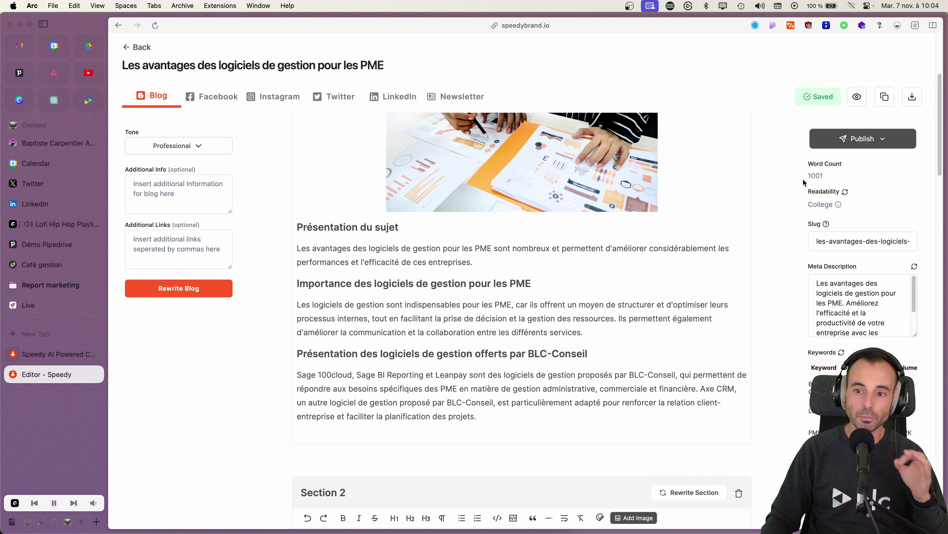
{"action": "scroll", "coordinate": [839, 180], "scroll_direction": "down", "scroll_amount": 2}
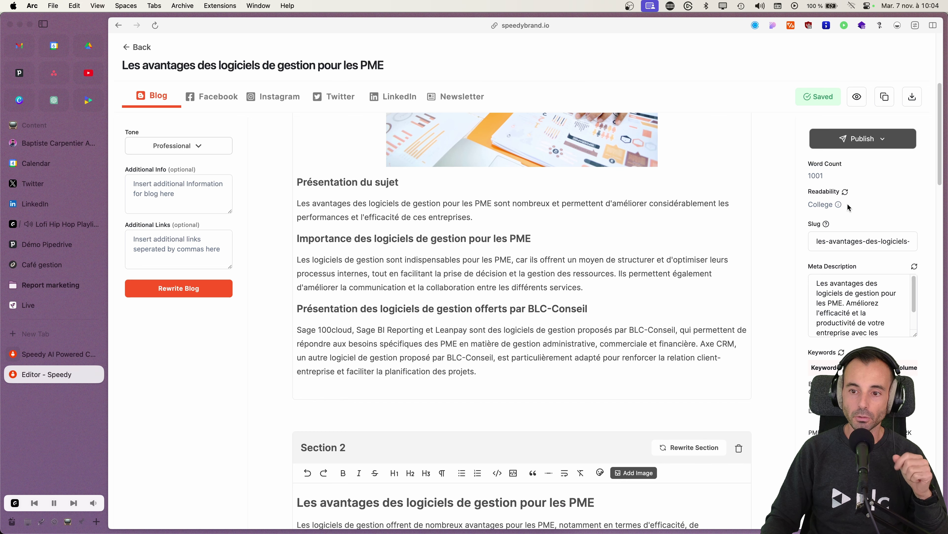
{"action": "scroll", "coordinate": [826, 226], "scroll_direction": "down", "scroll_amount": 1}
{"action": "scroll", "coordinate": [858, 262], "scroll_direction": "down", "scroll_amount": 1}
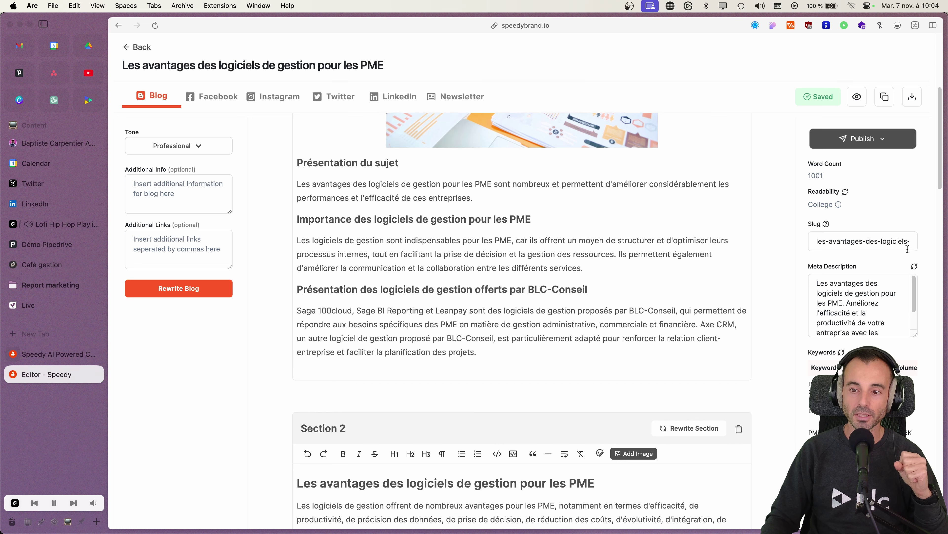
{"action": "scroll", "coordinate": [890, 299], "scroll_direction": "down", "scroll_amount": 2}
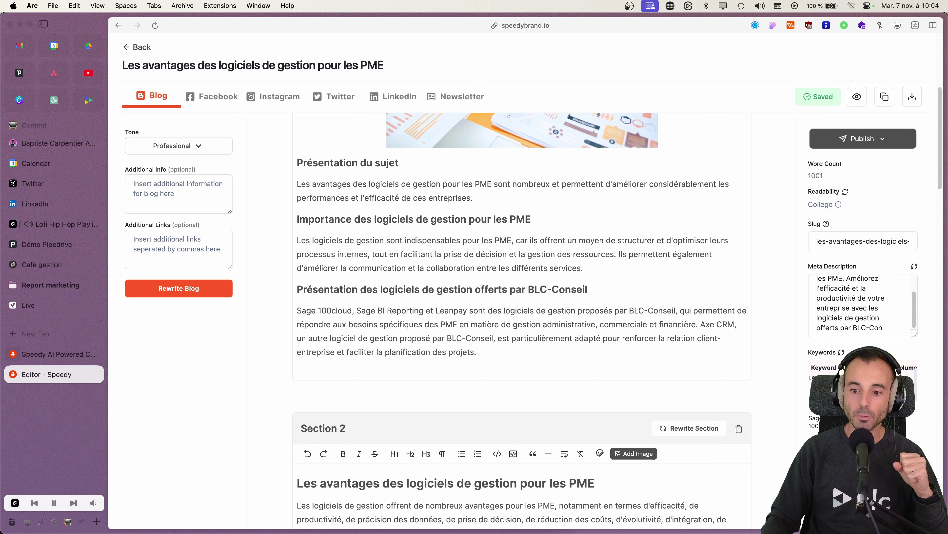
{"action": "scroll", "coordinate": [859, 396], "scroll_direction": "up", "scroll_amount": 3}
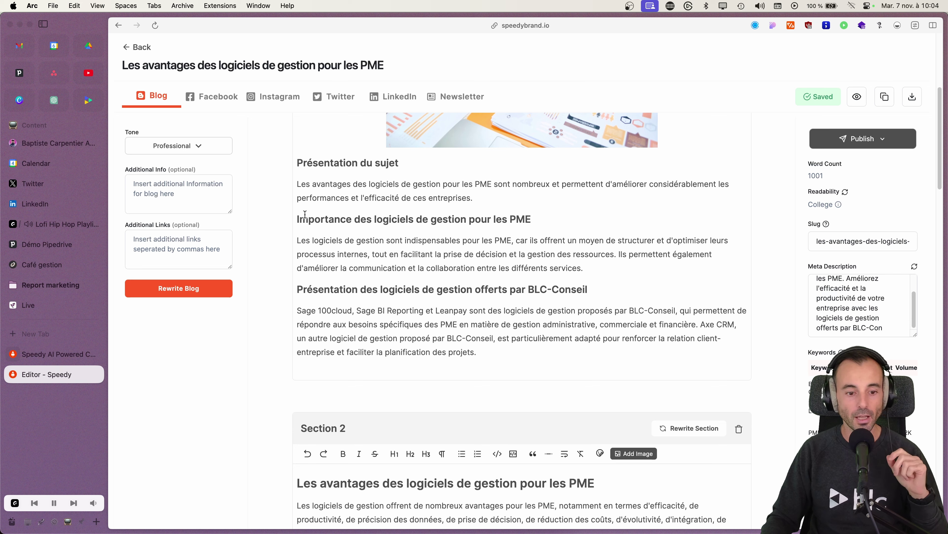
Check the blog article's publishing options, including WordPress.org, and look at its preview before returning to editing
{"action": "left_click", "coordinate": [876, 141]}
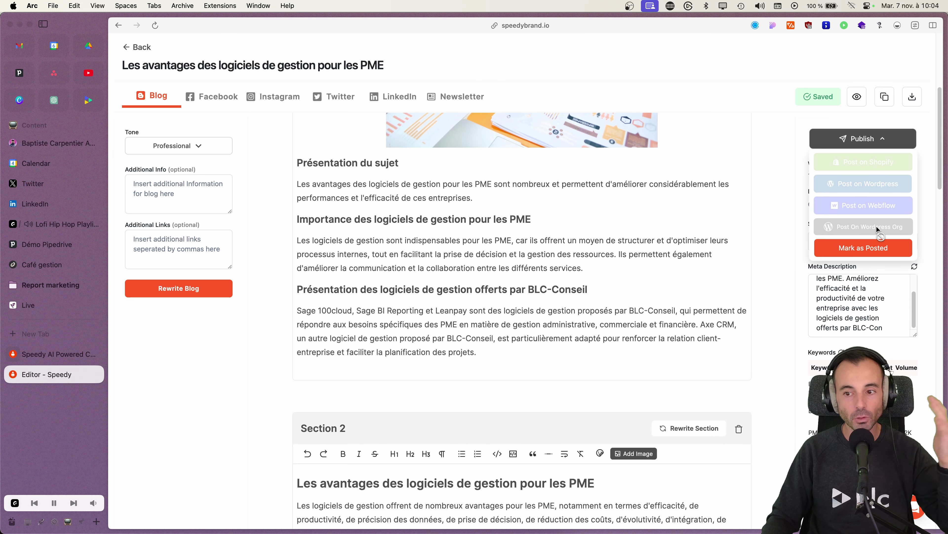
{"action": "mouse_move", "coordinate": [876, 226]}
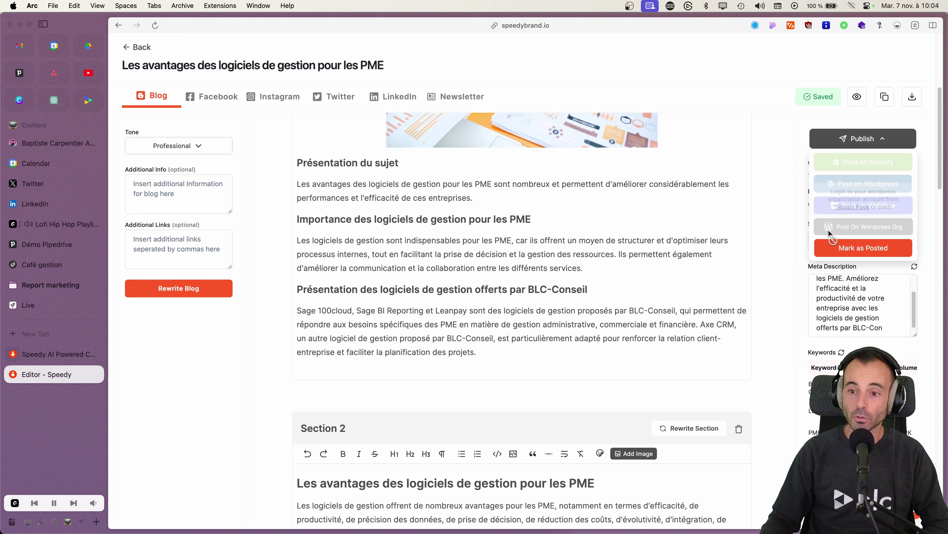
{"action": "left_click", "coordinate": [855, 253]}
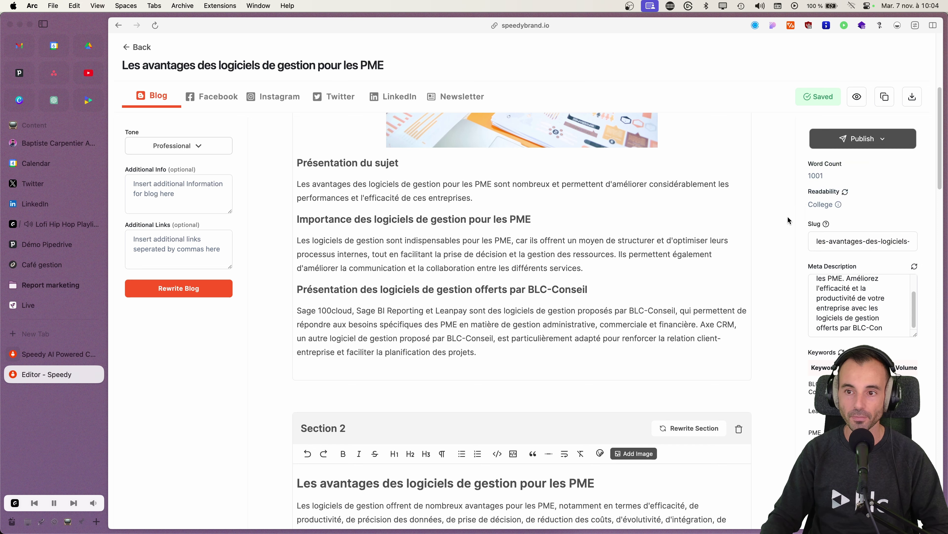
{"action": "left_click", "coordinate": [853, 100]}
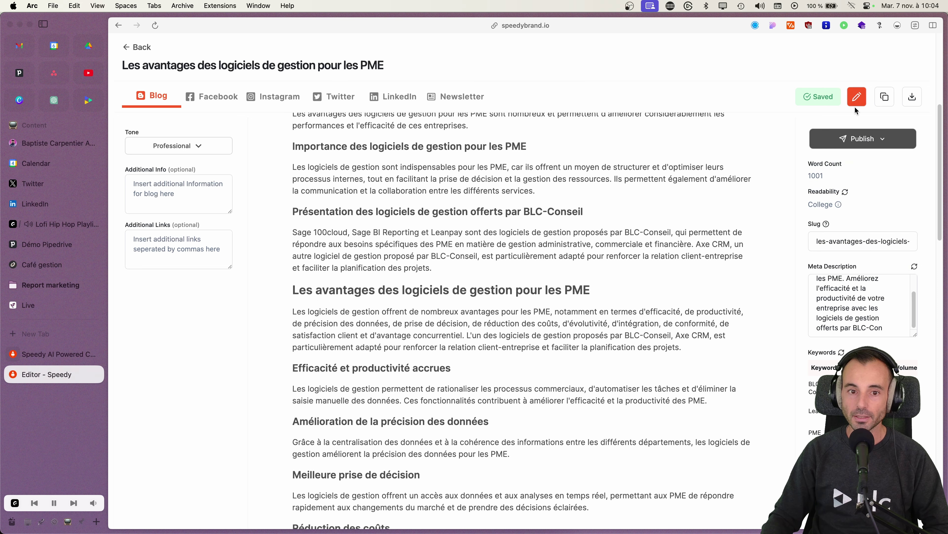
{"action": "left_click", "coordinate": [856, 97]}
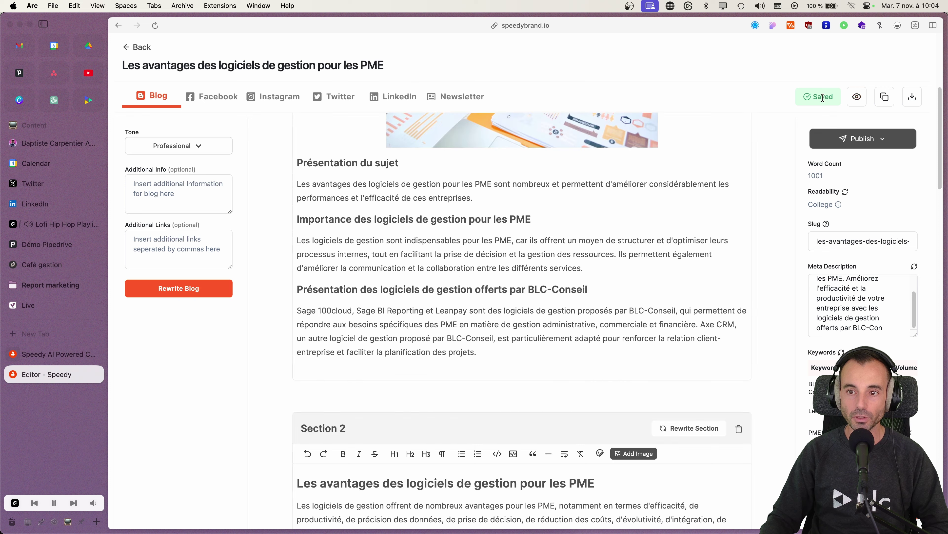
Change the end of the Section 1 heading "Importance des logiciels de gestion pour les PME" to "PMEE" and save the article
{"action": "type", "text": "ER"}
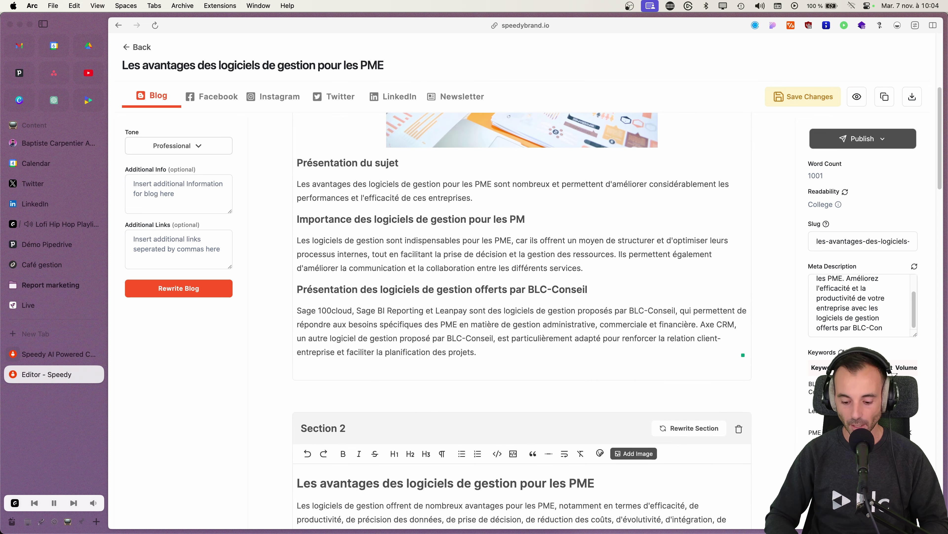
{"action": "left_click", "coordinate": [802, 96]}
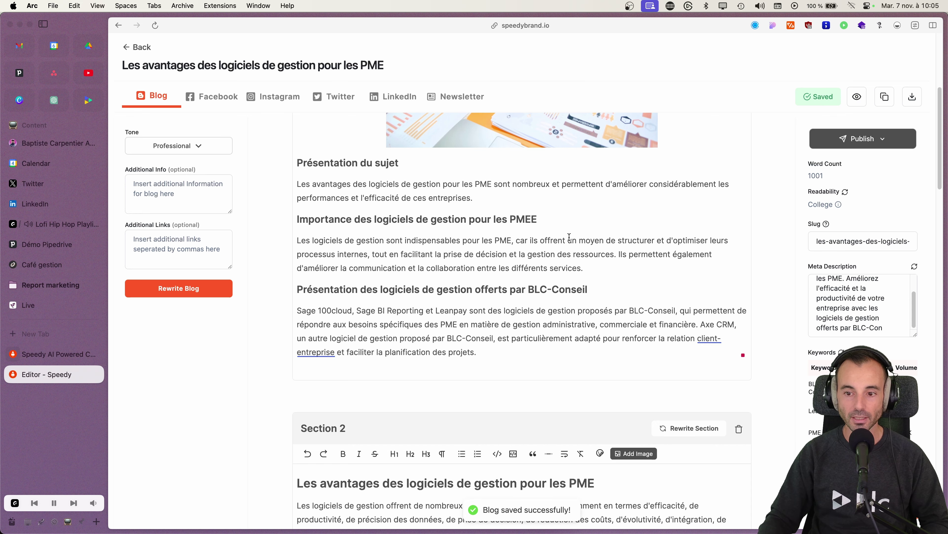
{"action": "scroll", "coordinate": [542, 295], "scroll_direction": "down", "scroll_amount": 1}
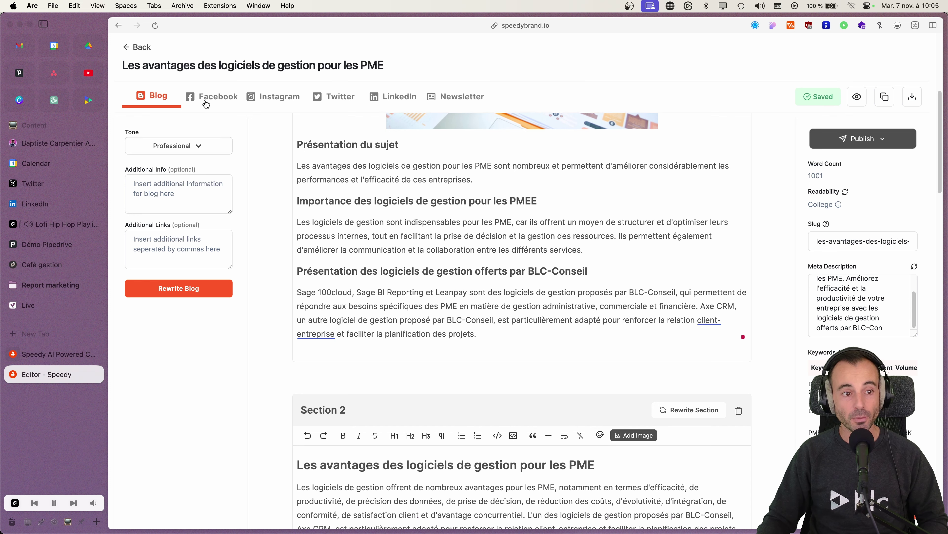
Review the generated Facebook, Instagram, Twitter and LinkedIn posts, including Facebook's publishing options and the tones available for LinkedIn
{"action": "left_click", "coordinate": [206, 103]}
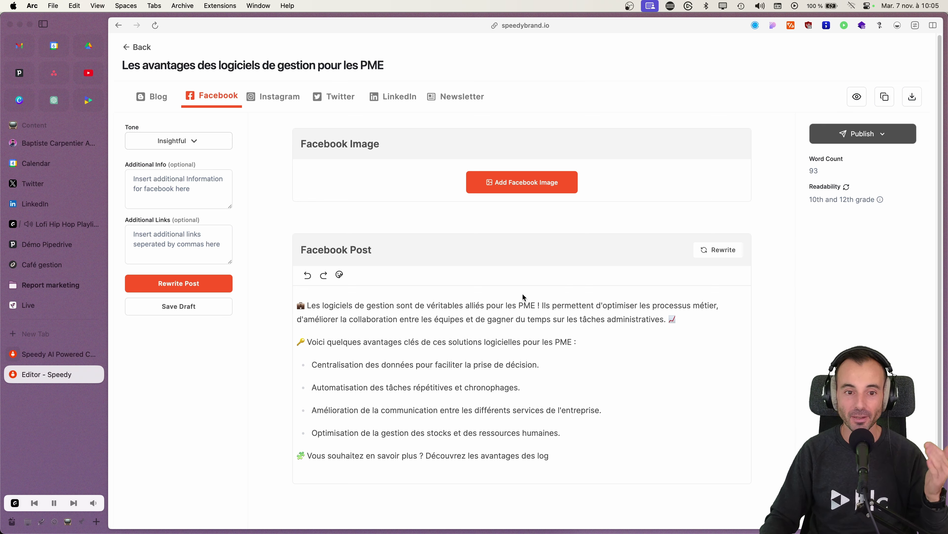
{"action": "left_click", "coordinate": [855, 136]}
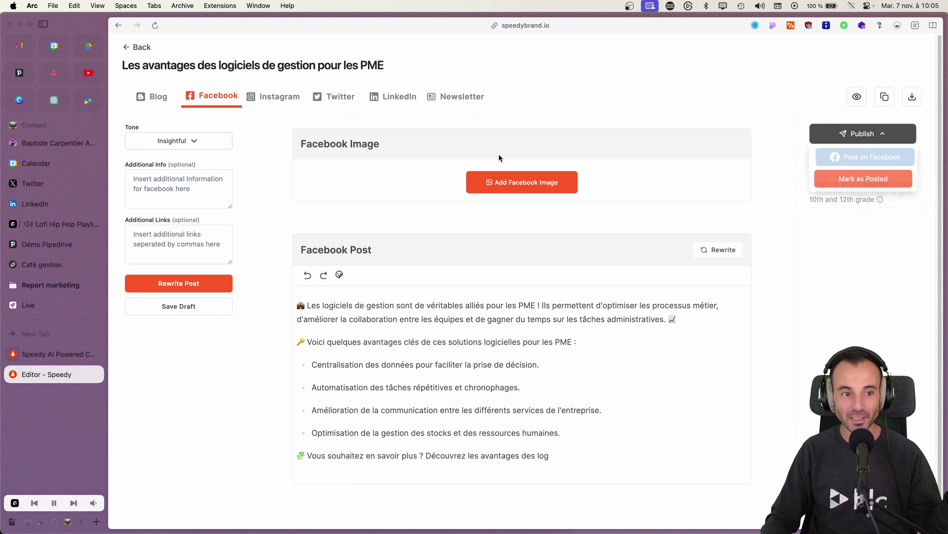
{"action": "left_click", "coordinate": [277, 96]}
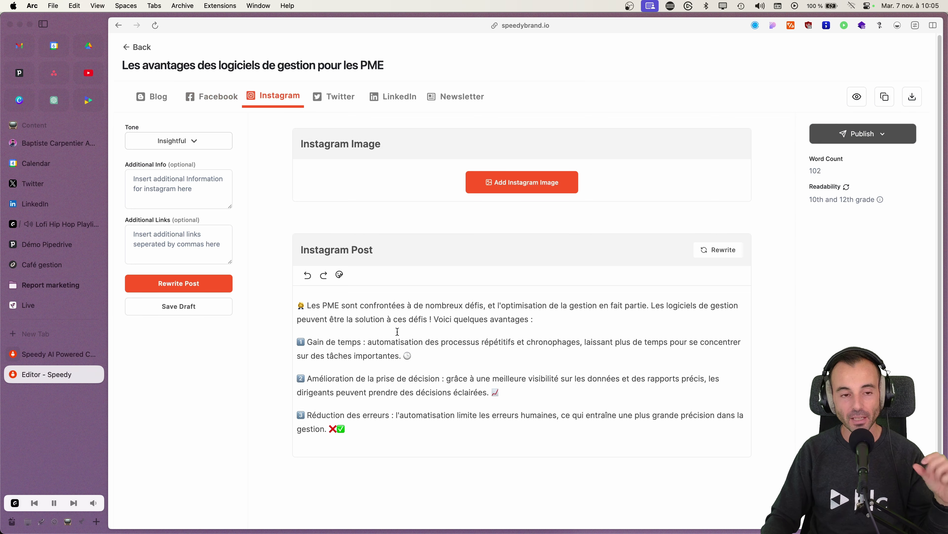
{"action": "left_click", "coordinate": [323, 107]}
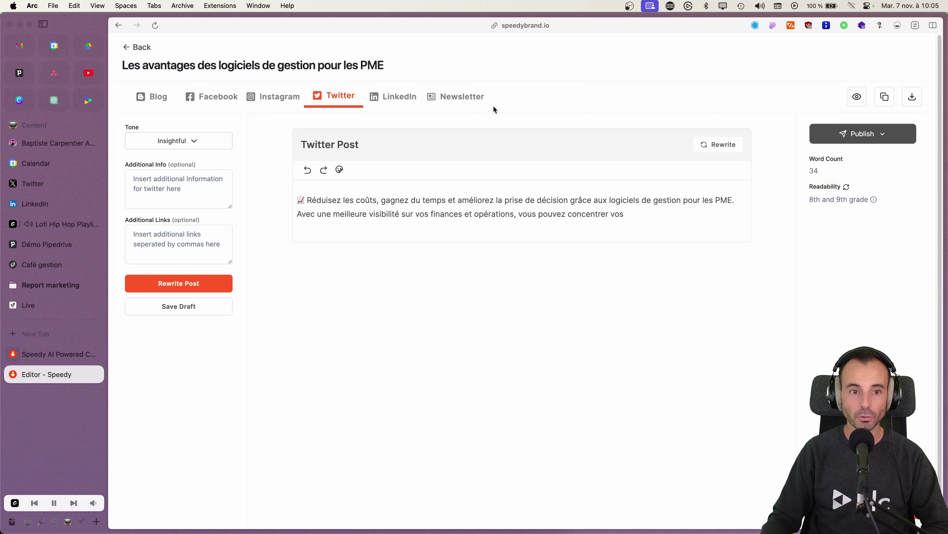
{"action": "left_click", "coordinate": [387, 98]}
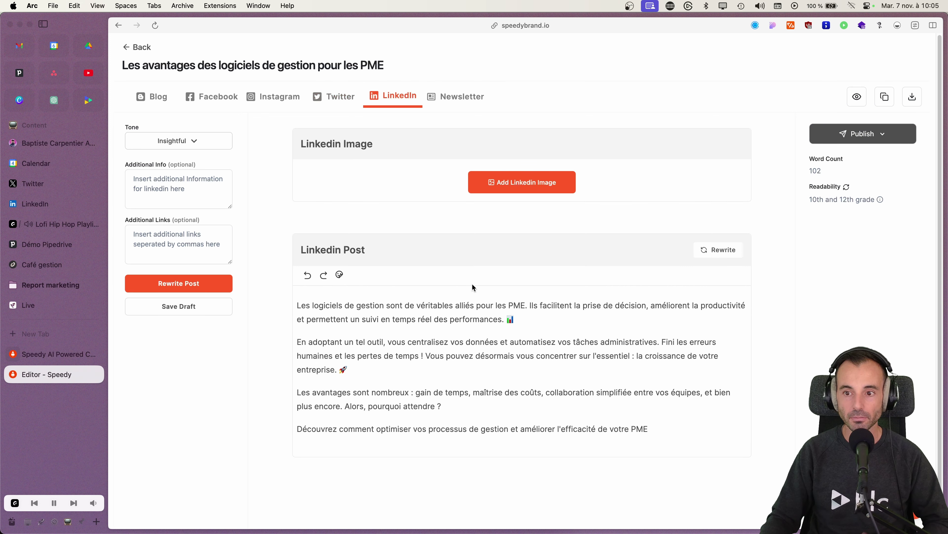
{"action": "left_click", "coordinate": [189, 145]}
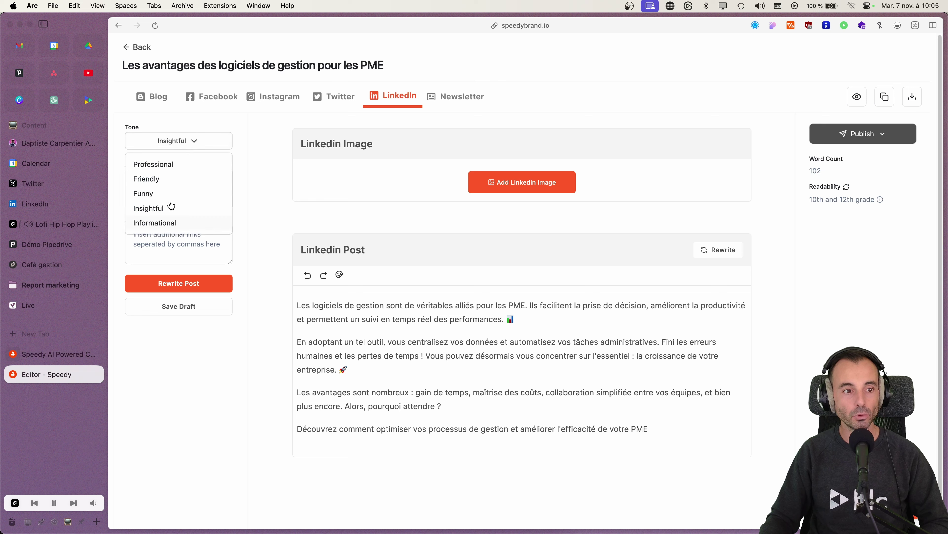
{"action": "left_click", "coordinate": [226, 136]}
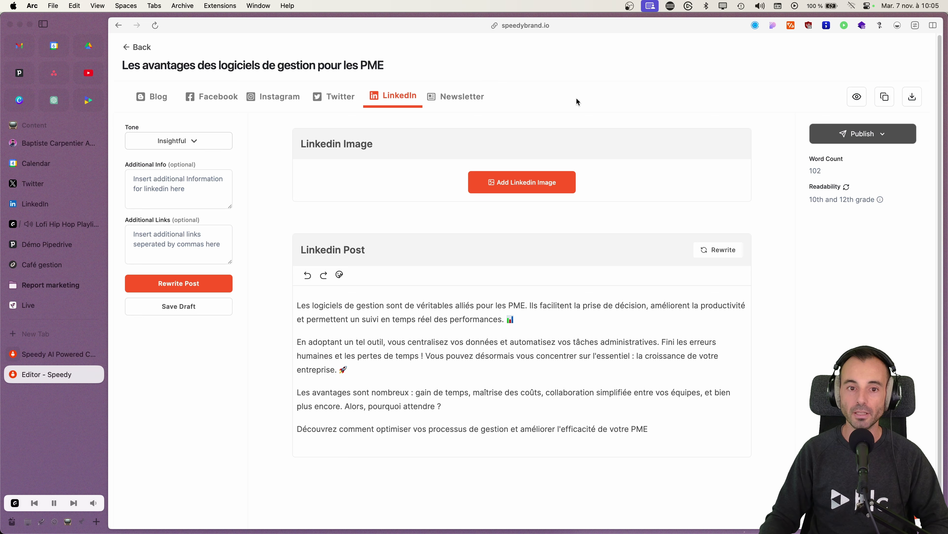
In the newsletter version, start a new paragraph at "Dans cet article, nous explorons" and save the changes
{"action": "left_click", "coordinate": [470, 102]}
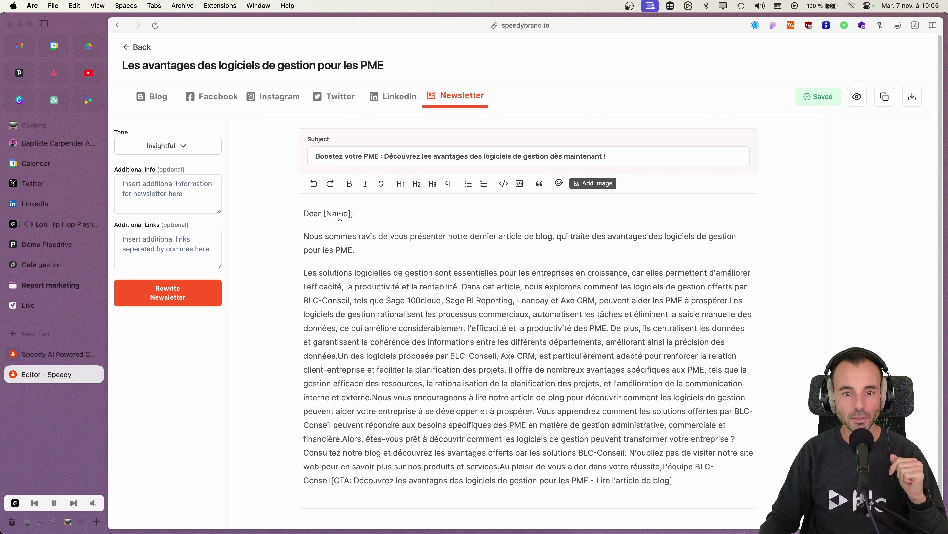
{"action": "scroll", "coordinate": [343, 239], "scroll_direction": "down", "scroll_amount": 1}
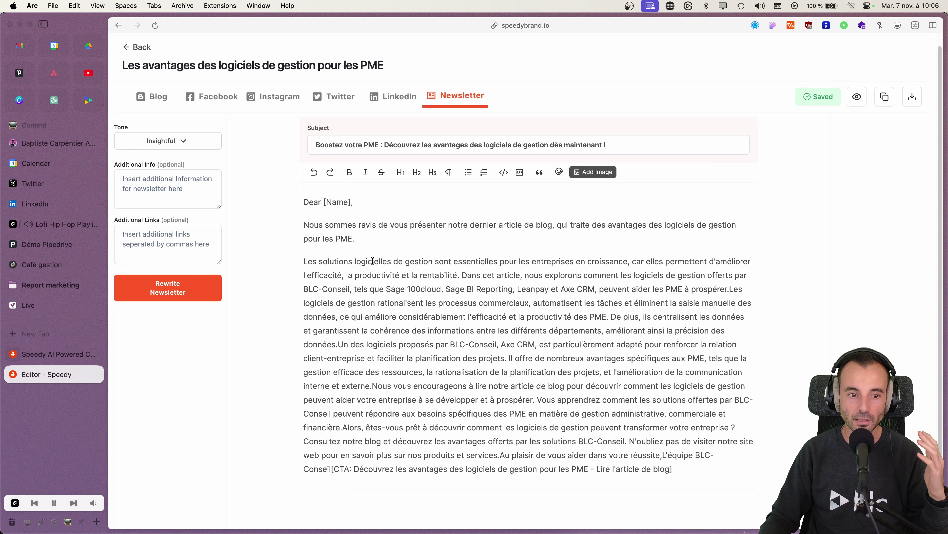
{"action": "key", "text": "Return"}
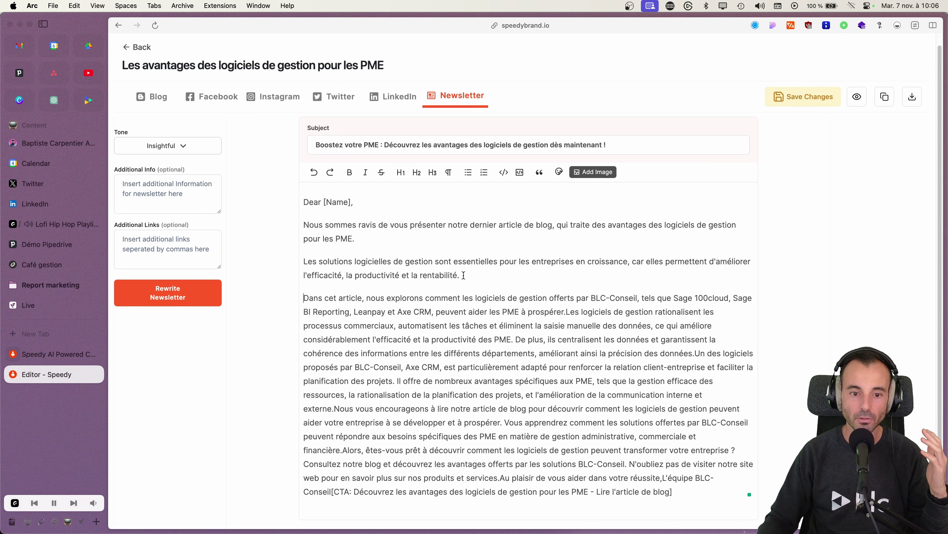
{"action": "scroll", "coordinate": [585, 346], "scroll_direction": "down", "scroll_amount": 1}
{"action": "left_click", "coordinate": [807, 102]}
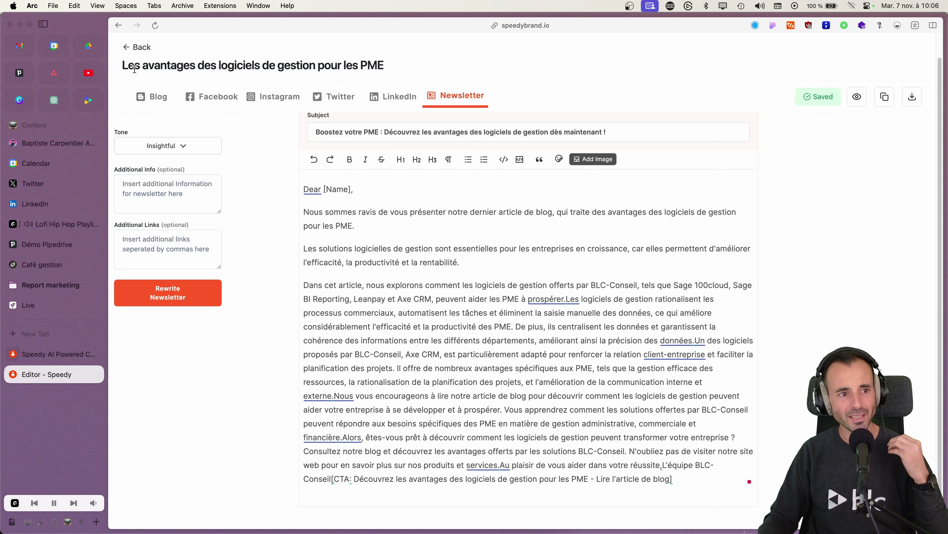
Leave the editor and filter the content activity list by the Blog channel, with the status kept at All
{"action": "left_click", "coordinate": [137, 47]}
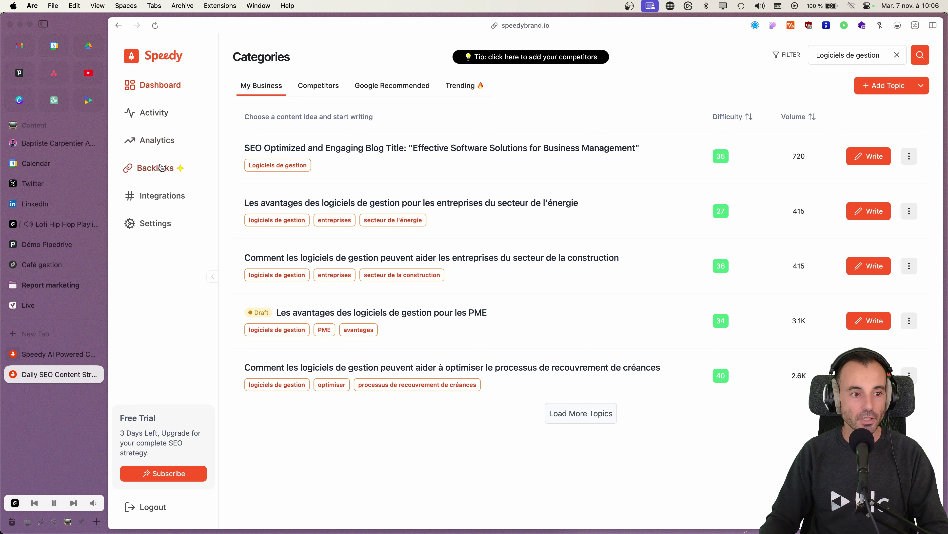
{"action": "left_click", "coordinate": [146, 113]}
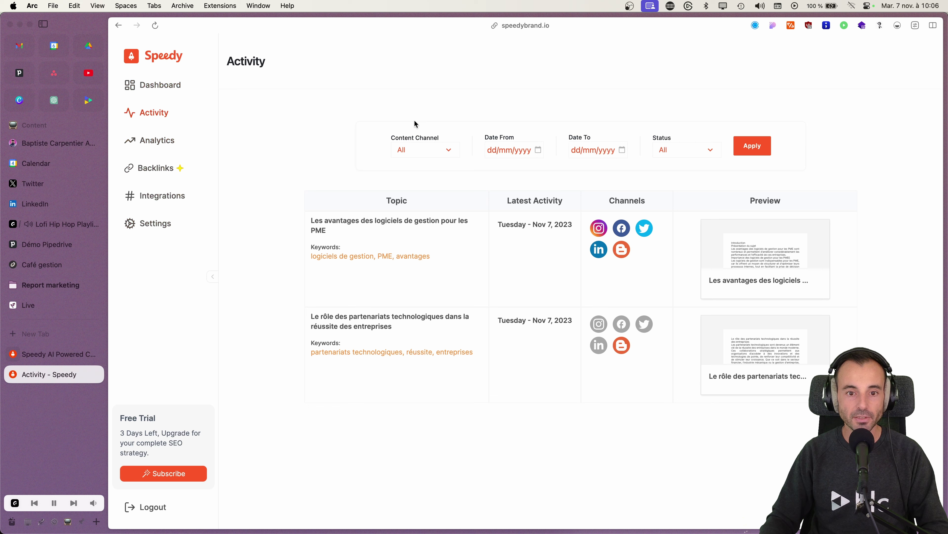
{"action": "left_click", "coordinate": [408, 155]}
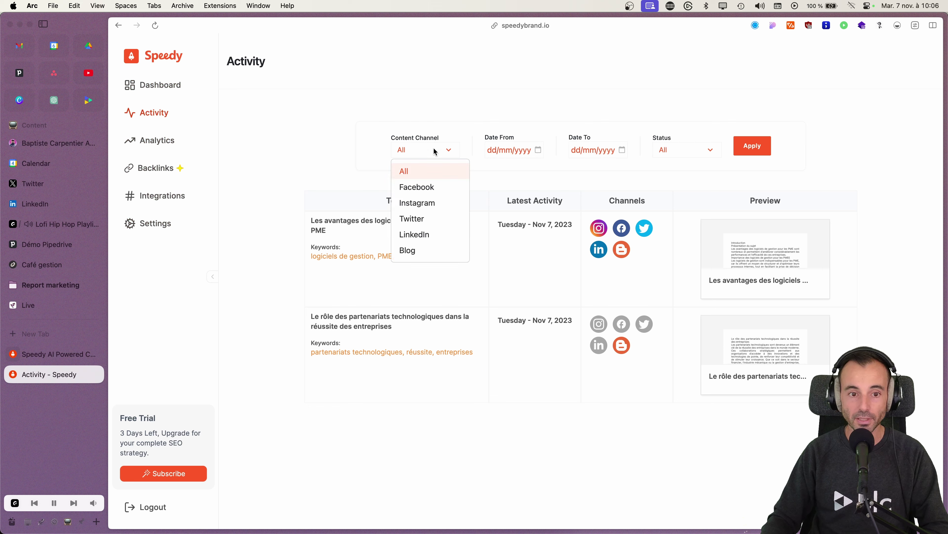
{"action": "left_click", "coordinate": [421, 250]}
{"action": "left_click", "coordinate": [761, 147]}
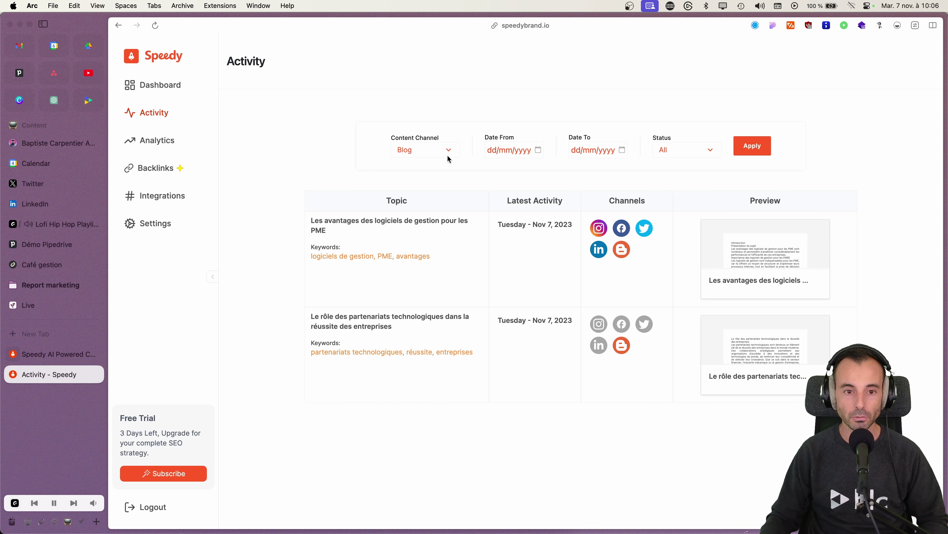
{"action": "left_click", "coordinate": [678, 151]}
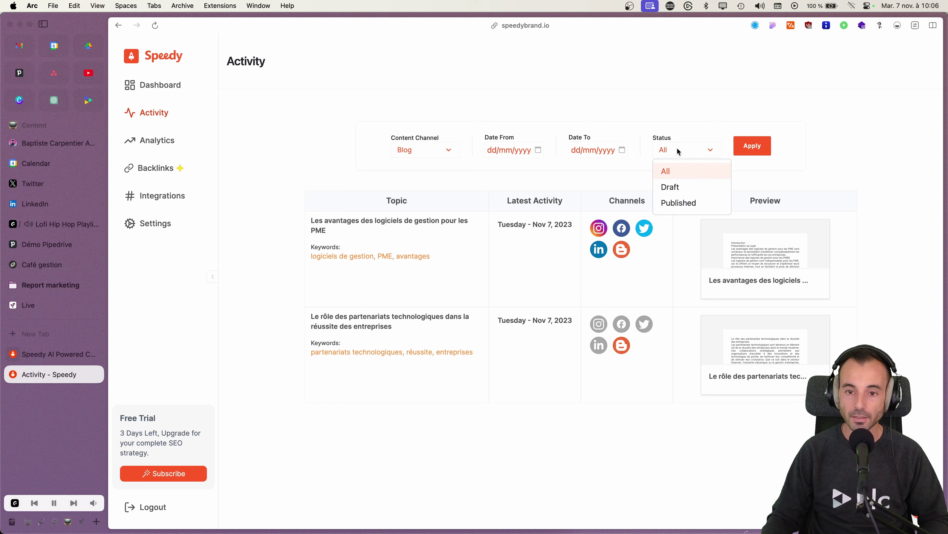
{"action": "left_click", "coordinate": [665, 172]}
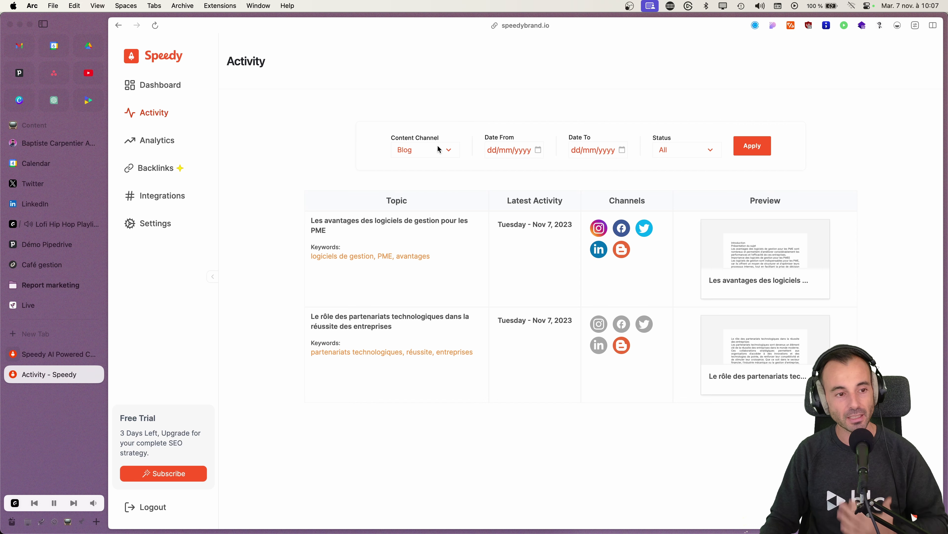
{"action": "left_click", "coordinate": [153, 82]}
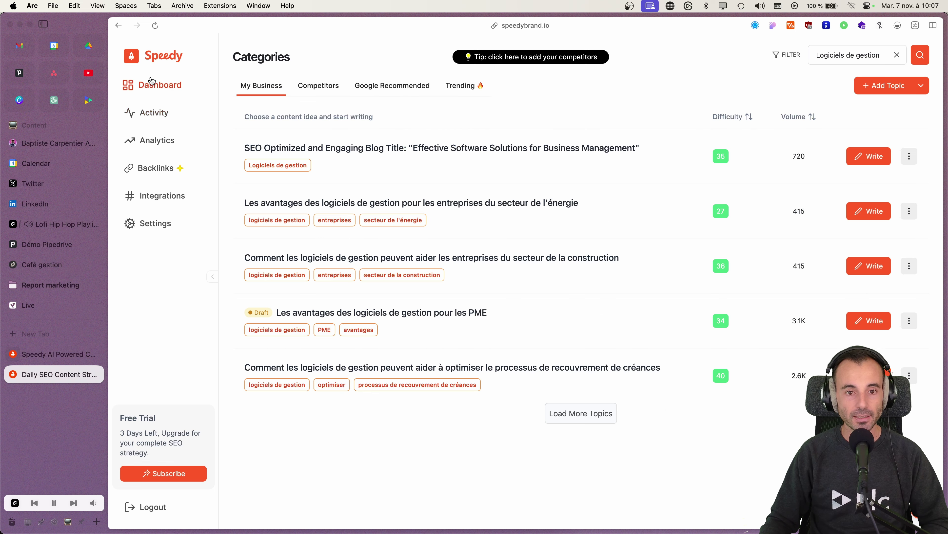
{"action": "left_click", "coordinate": [337, 84]}
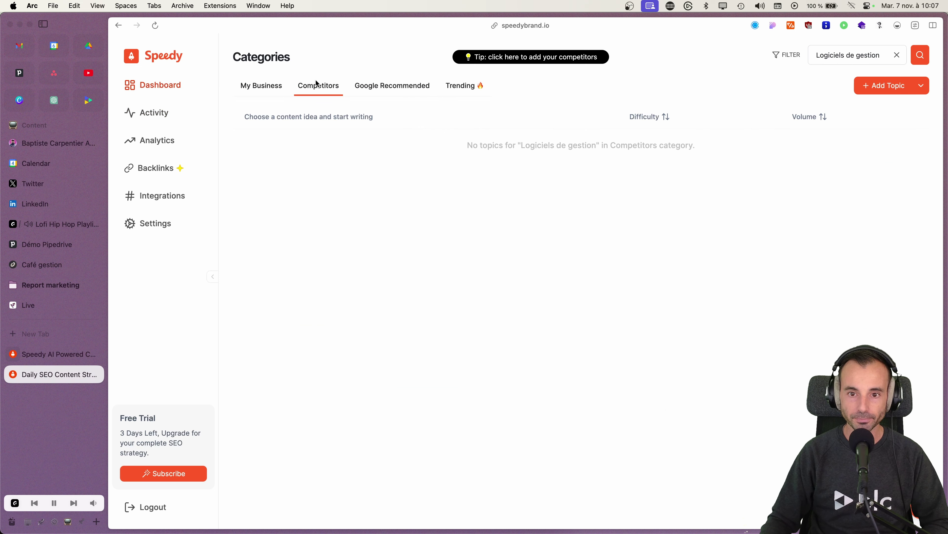
{"action": "left_click", "coordinate": [556, 57]}
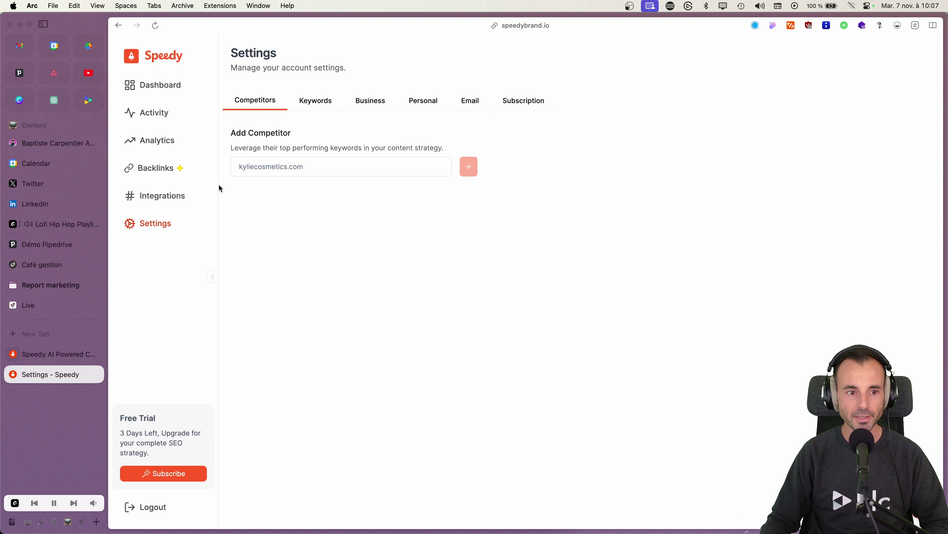
{"action": "left_click", "coordinate": [287, 165]}
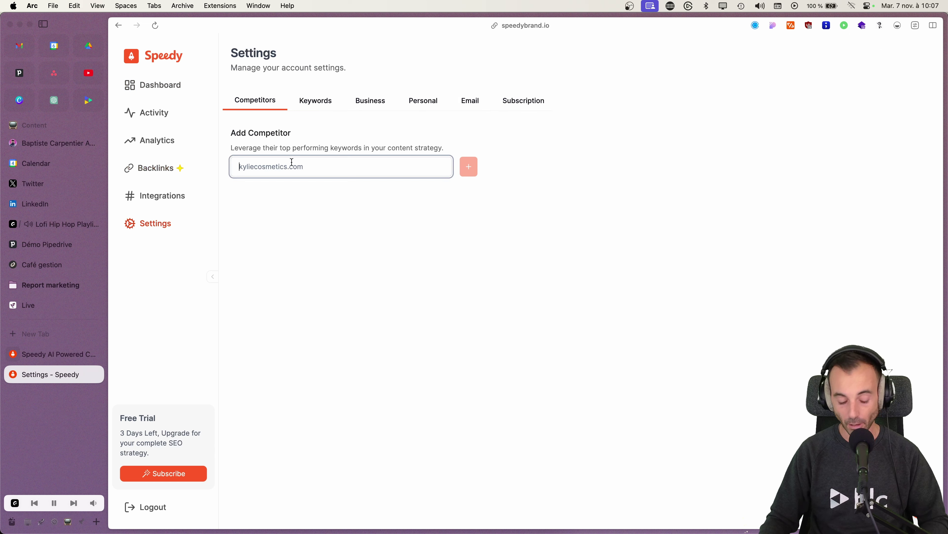
{"action": "key", "text": "super+t"}
{"action": "type", "text": "part"}
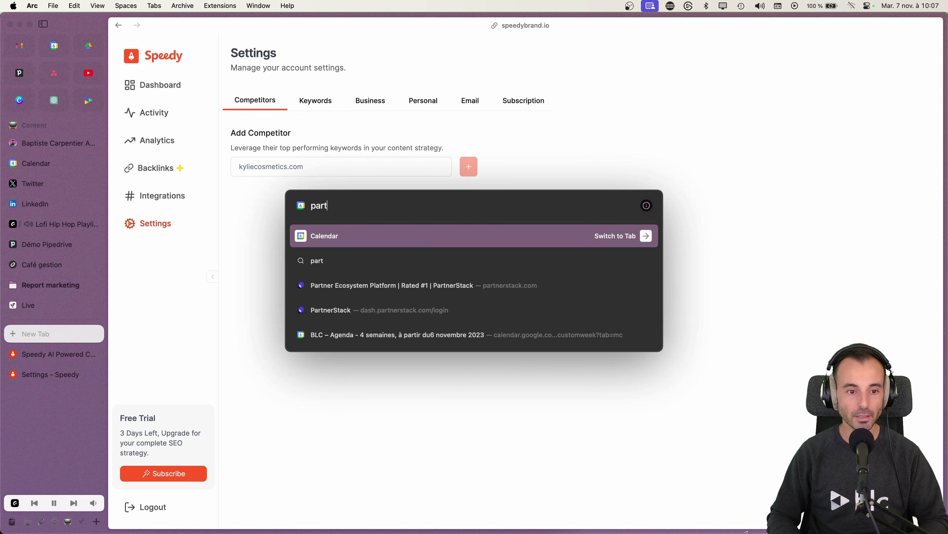
{"action": "type", "text": "hen"}
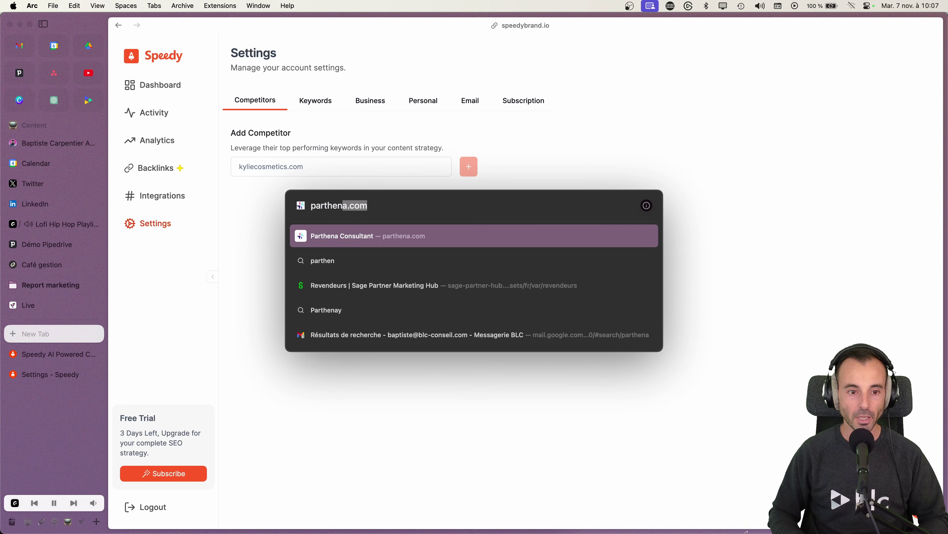
{"action": "key", "text": "super+a"}
{"action": "key", "text": "super+c"}
{"action": "left_click", "coordinate": [342, 167]}
{"action": "key", "text": "super+v"}
{"action": "left_click", "coordinate": [469, 167]}
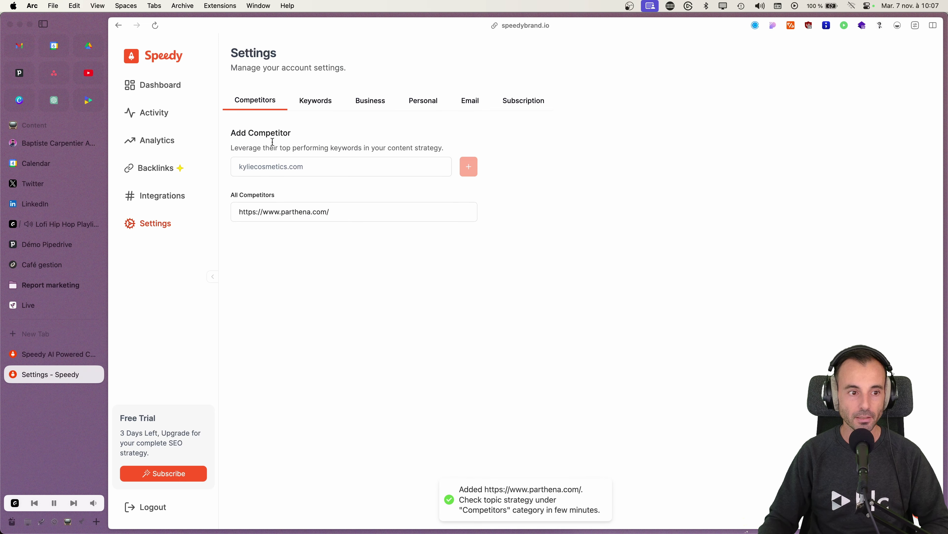
Check the dashboard's Competitors category for "Logiciels de gestion" topics and return to the competitor settings
{"action": "left_click", "coordinate": [166, 87]}
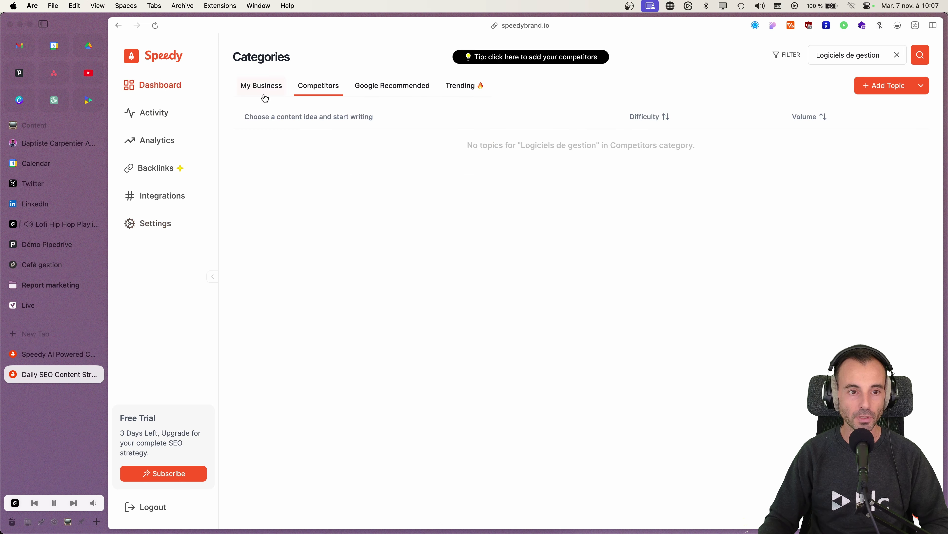
{"action": "left_click", "coordinate": [326, 89]}
{"action": "left_click", "coordinate": [568, 144]}
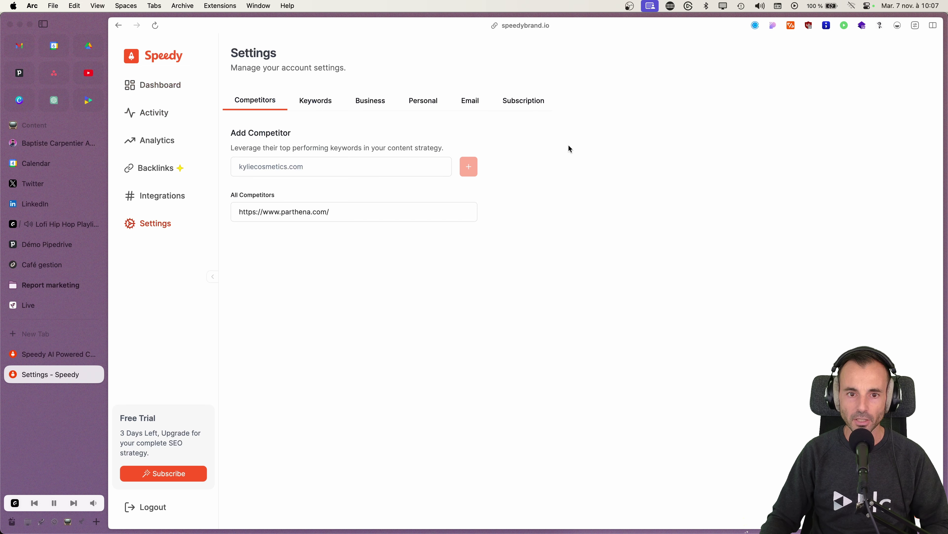
Add "crm" and "pipedrive" to the trending keywords tracked for topic ideas
{"action": "left_click", "coordinate": [302, 103]}
{"action": "left_click", "coordinate": [274, 167]}
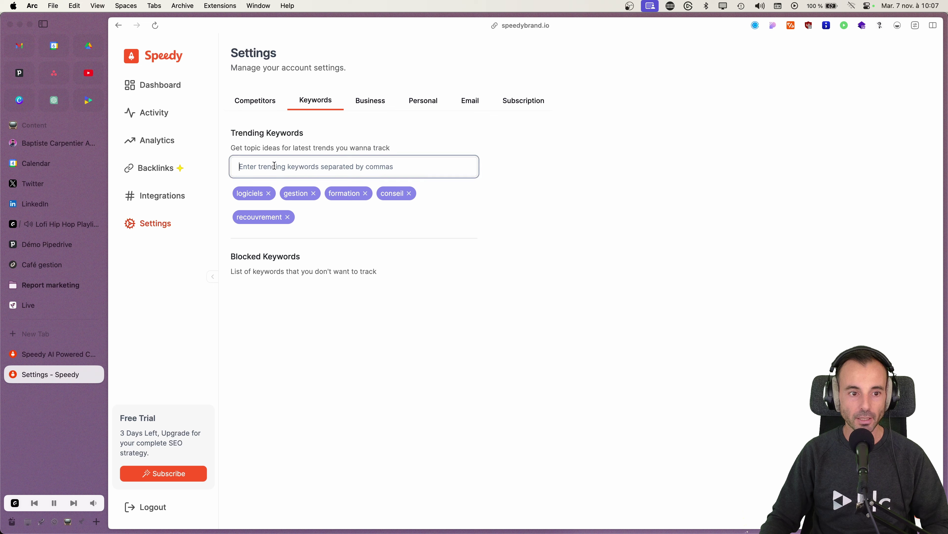
{"action": "type", "text": "crm"}
{"action": "key", "text": "Return"}
{"action": "type", "text": "pipedr"}
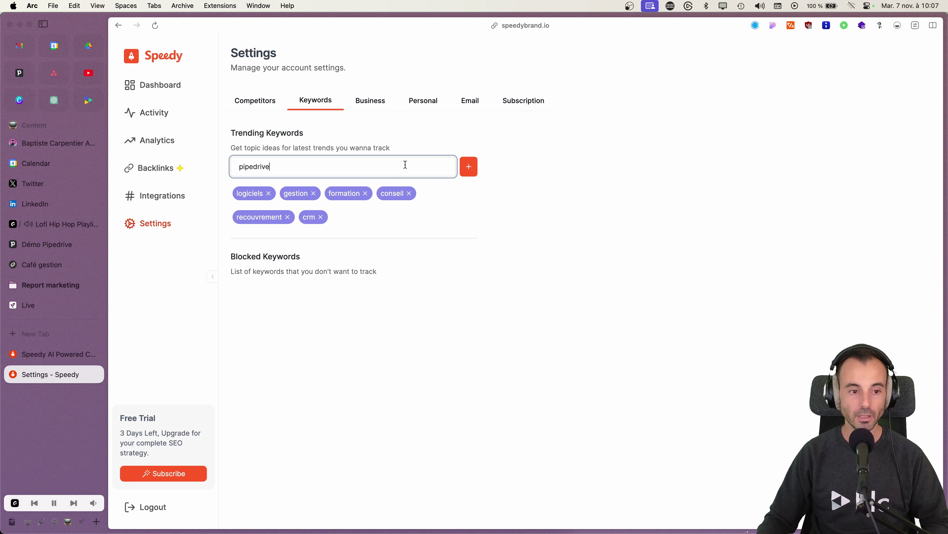
{"action": "type", "text": "ive"}
{"action": "left_click", "coordinate": [470, 167]}
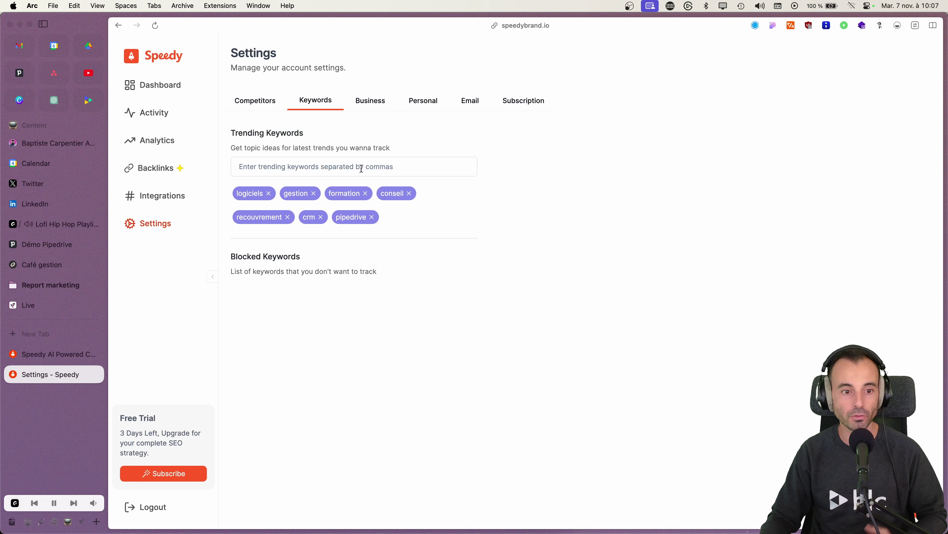
Review the business details, including country and language, and the personal account settings
{"action": "left_click", "coordinate": [370, 103]}
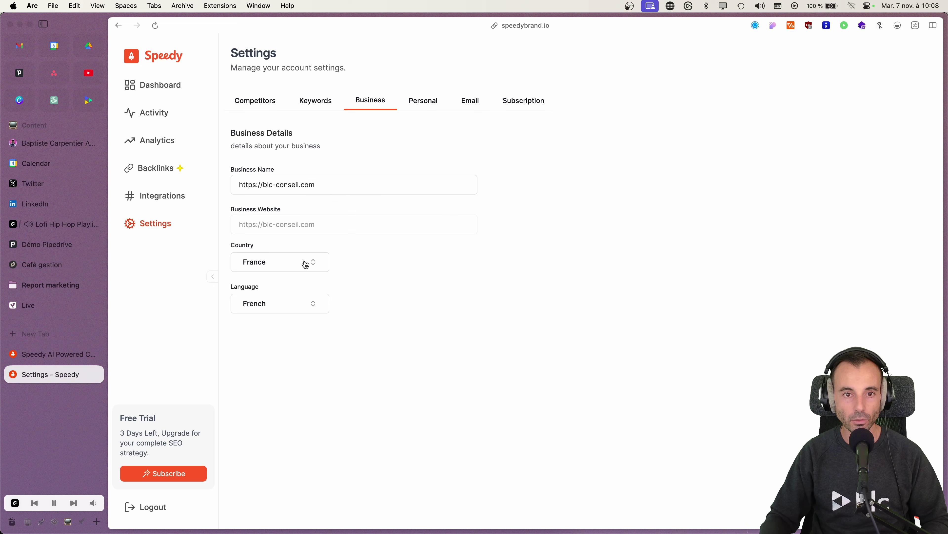
{"action": "left_click", "coordinate": [427, 104]}
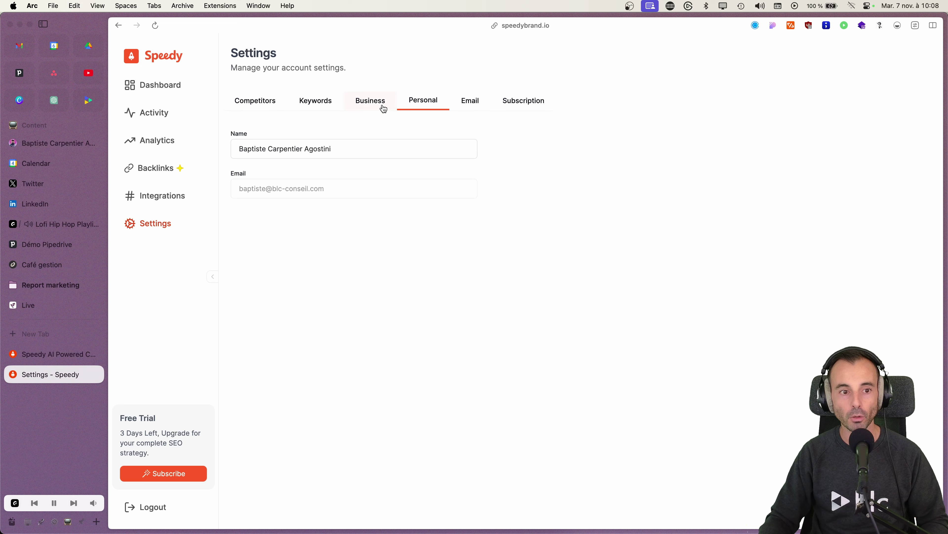
{"action": "left_click", "coordinate": [381, 106]}
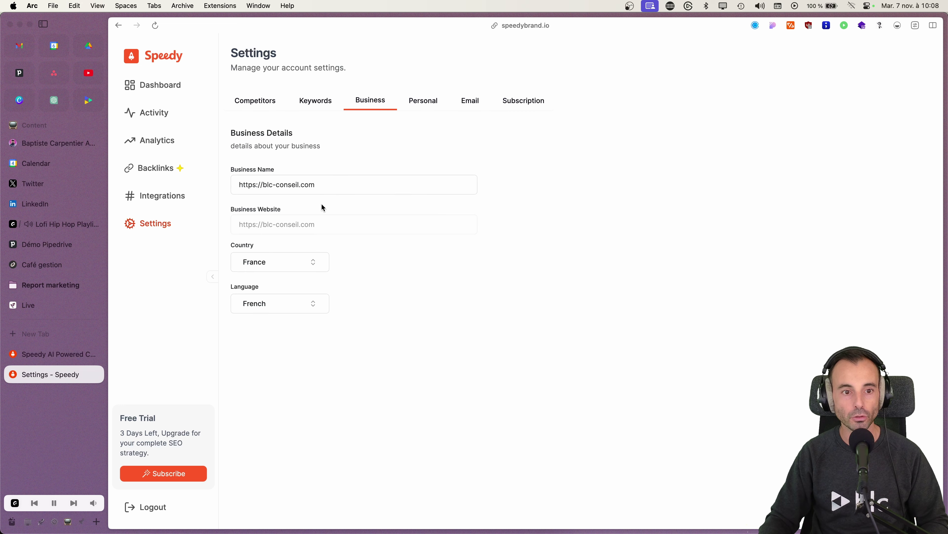
Go back to the dashboard and examine the topic ideas suggested from competitors, with their difficulty and volume
{"action": "left_click", "coordinate": [155, 88]}
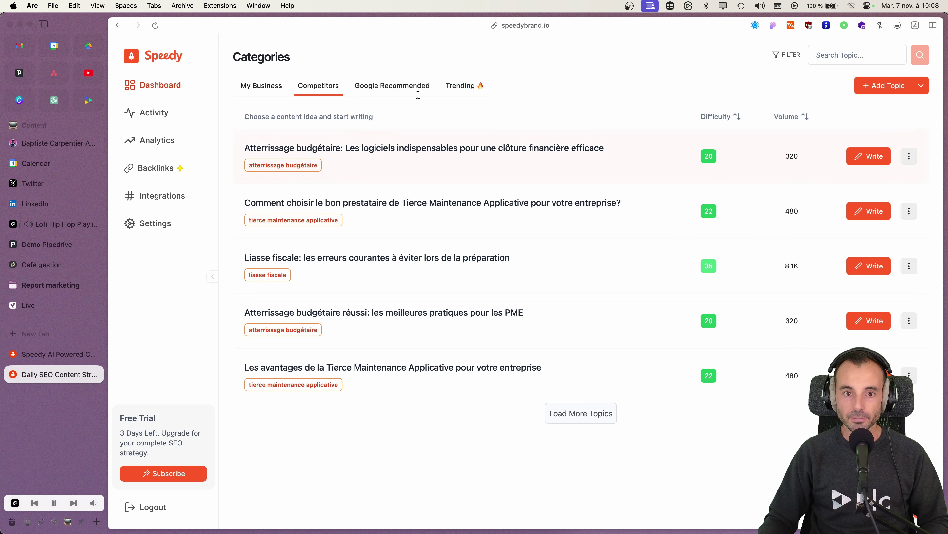
{"action": "left_click", "coordinate": [271, 94]}
{"action": "left_click", "coordinate": [319, 93]}
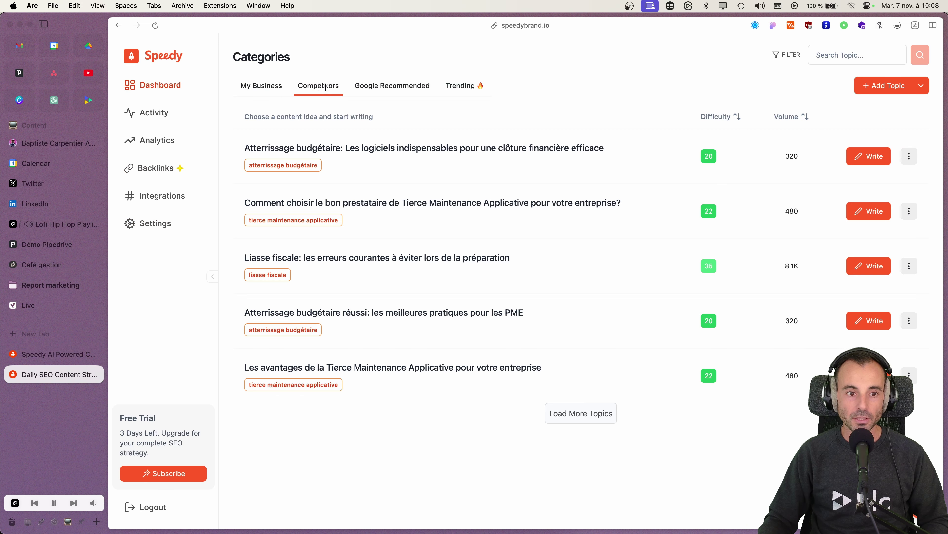
{"action": "mouse_move", "coordinate": [430, 153]}
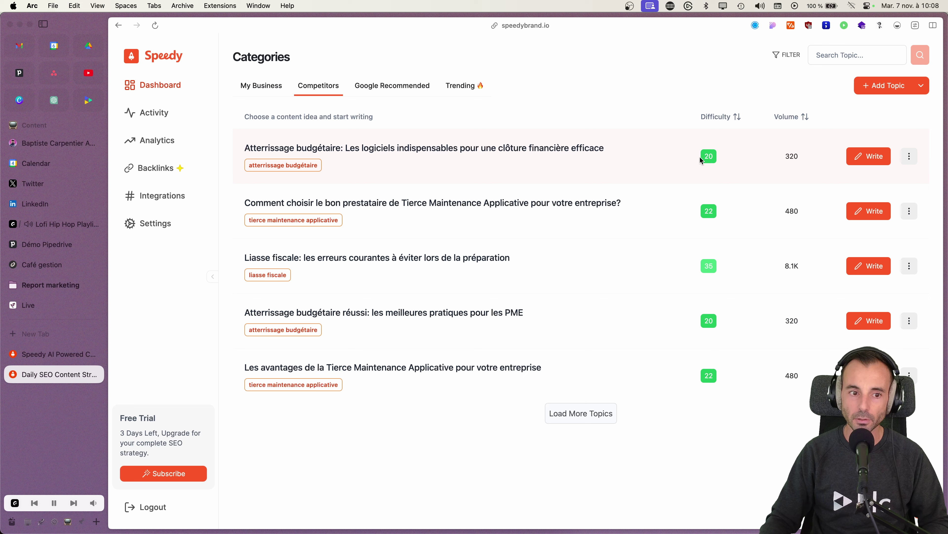
Start generating a blog for "Atterrissage budgétaire: Les logiciels indispensables pour une clôture financière efficace" and return to the topic list
{"action": "left_click", "coordinate": [874, 159]}
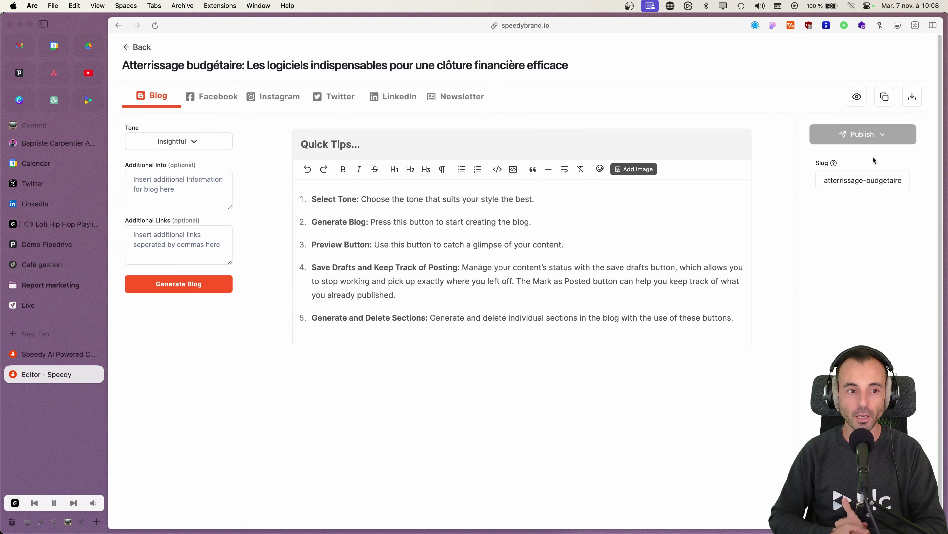
{"action": "left_click", "coordinate": [182, 287]}
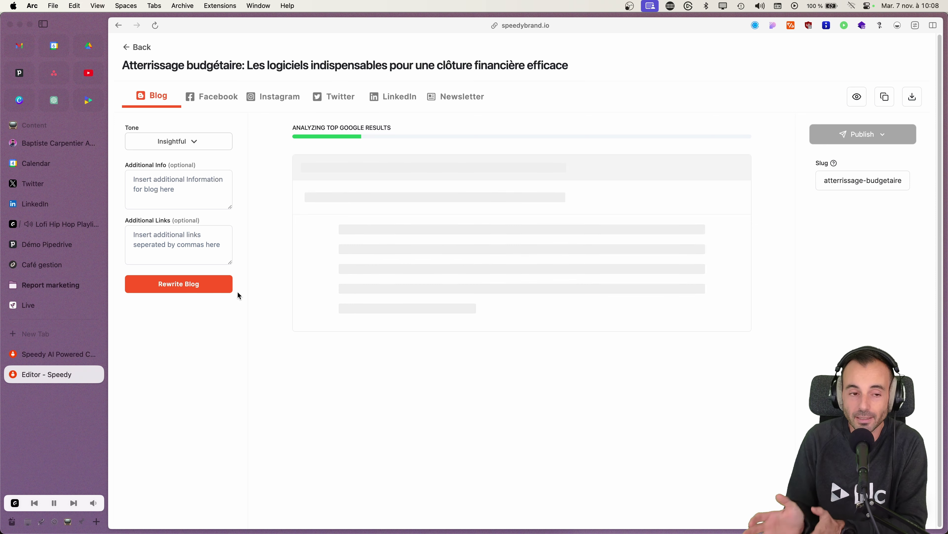
{"action": "left_click", "coordinate": [137, 47]}
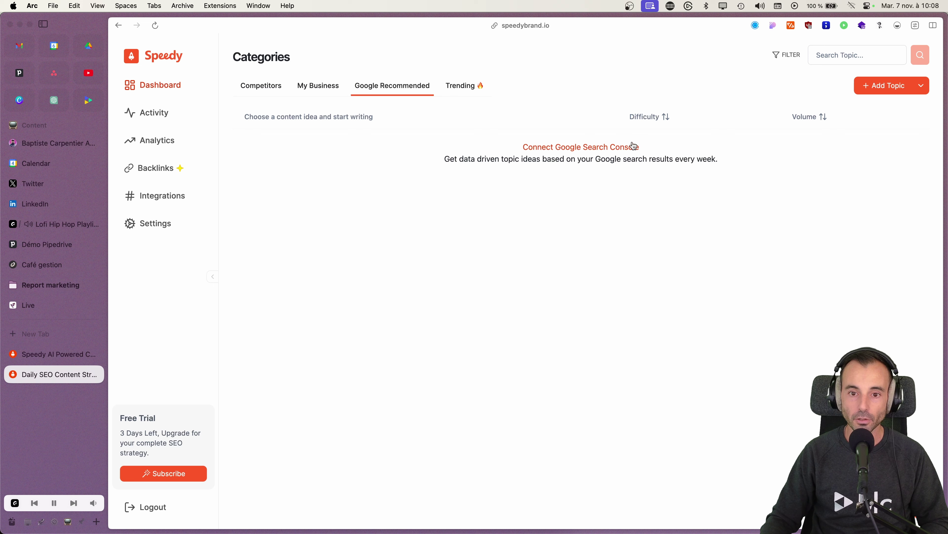
{"action": "left_click", "coordinate": [589, 148]}
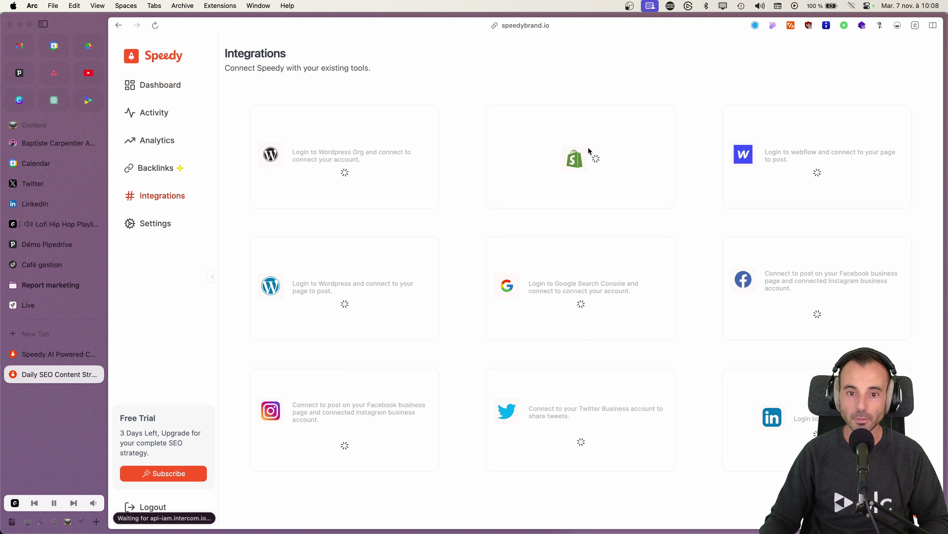
{"action": "left_click", "coordinate": [601, 305]}
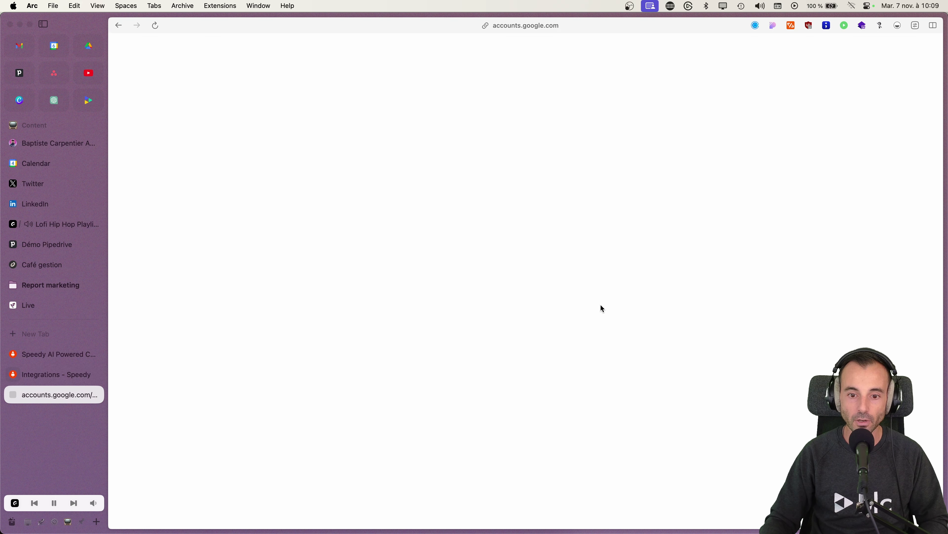
{"action": "left_click", "coordinate": [490, 216]}
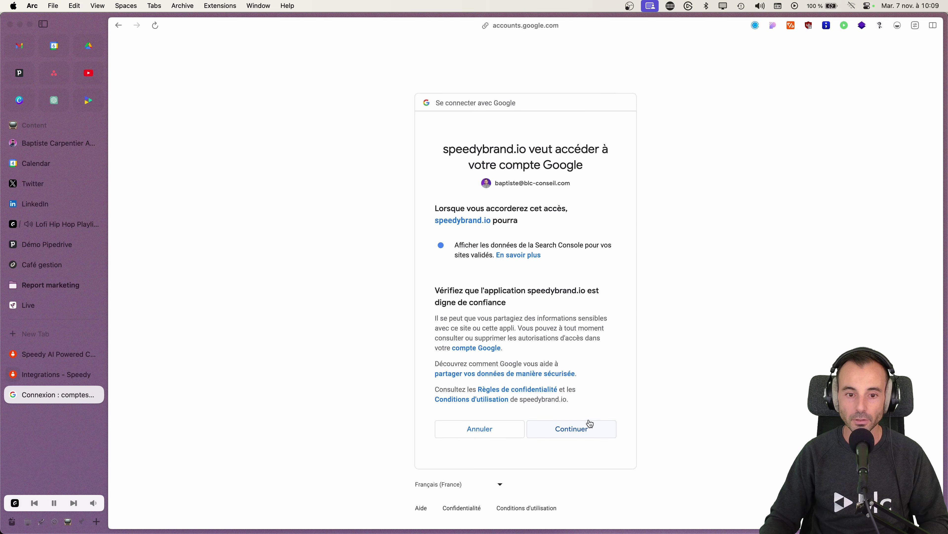
{"action": "left_click", "coordinate": [589, 426]}
{"action": "left_click", "coordinate": [561, 303]}
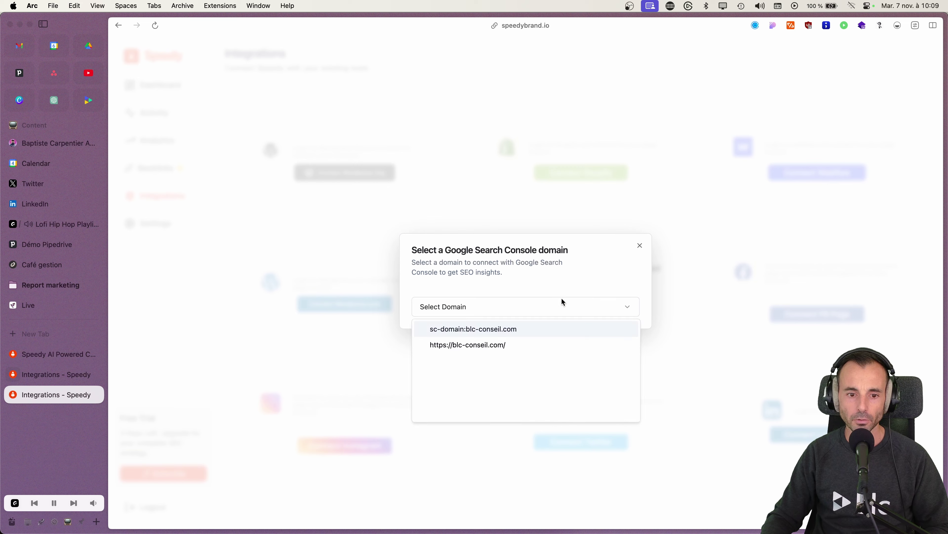
{"action": "left_click", "coordinate": [496, 344]}
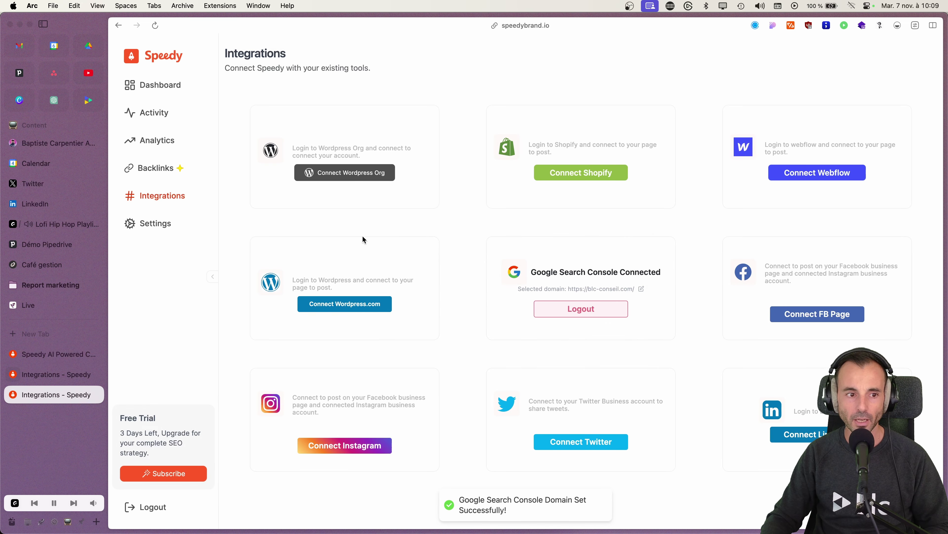
{"action": "left_click", "coordinate": [160, 85]}
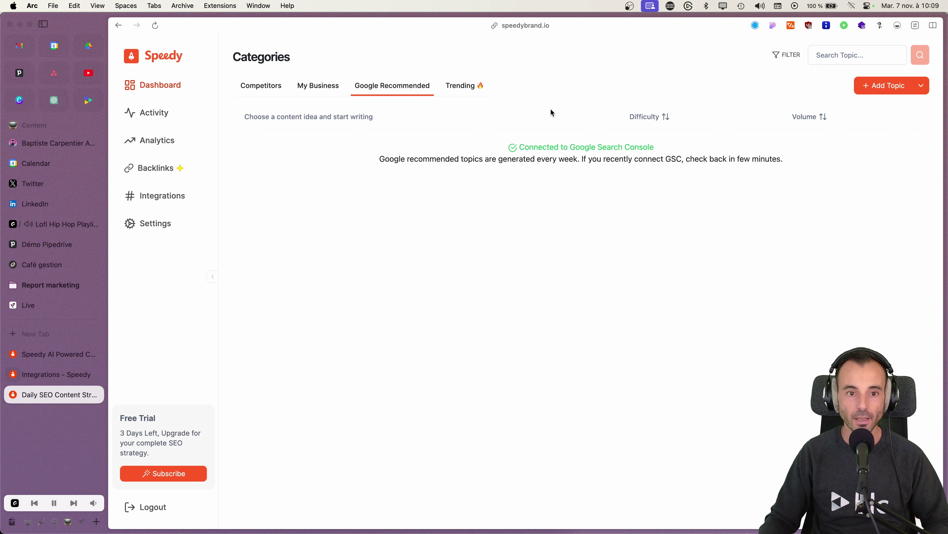
Add a "Facture électronique" topic with the keyword "Facture électronique" to the Trending category
{"action": "left_click", "coordinate": [458, 86]}
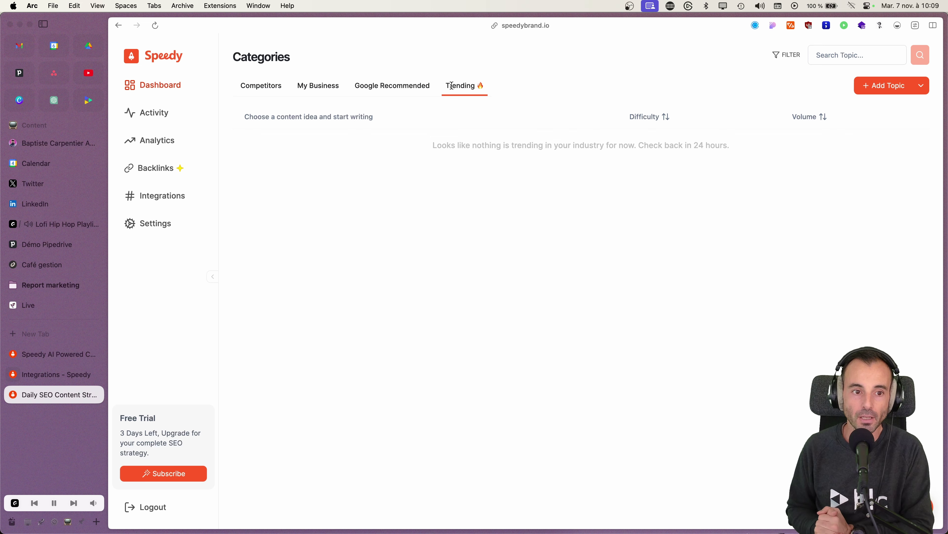
{"action": "left_click", "coordinate": [884, 86]}
{"action": "type", "text": "Fa"}
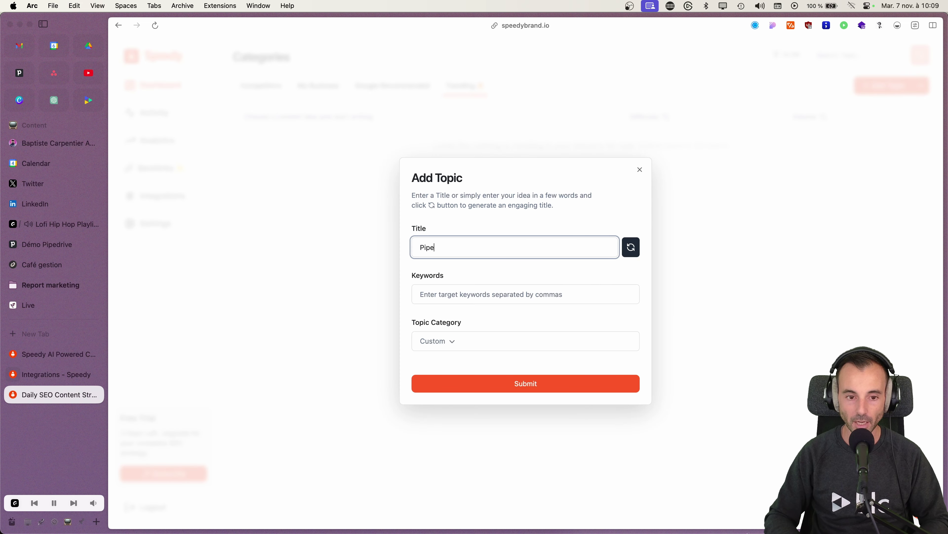
{"action": "type", "text": "cture électronique"}
{"action": "key", "text": "Tab"}
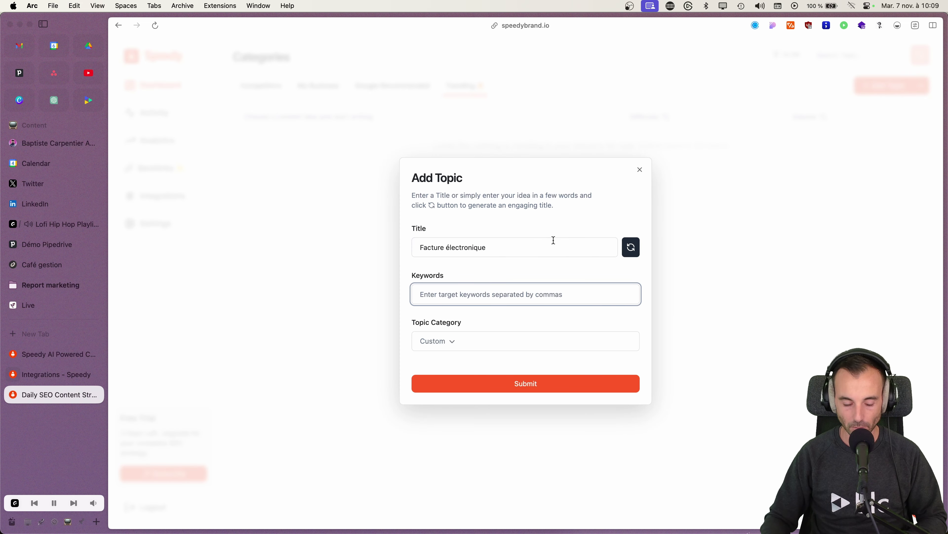
{"action": "left_click", "coordinate": [554, 239]}
{"action": "left_click", "coordinate": [514, 291]}
{"action": "type", "text": "Facture électronique"}
{"action": "left_click", "coordinate": [518, 356]}
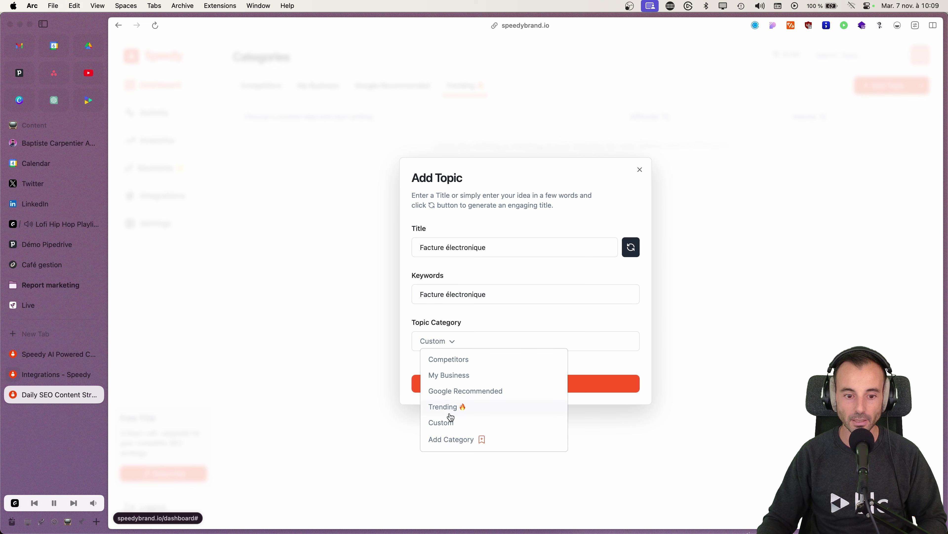
{"action": "left_click", "coordinate": [450, 408]}
{"action": "left_click", "coordinate": [556, 392]}
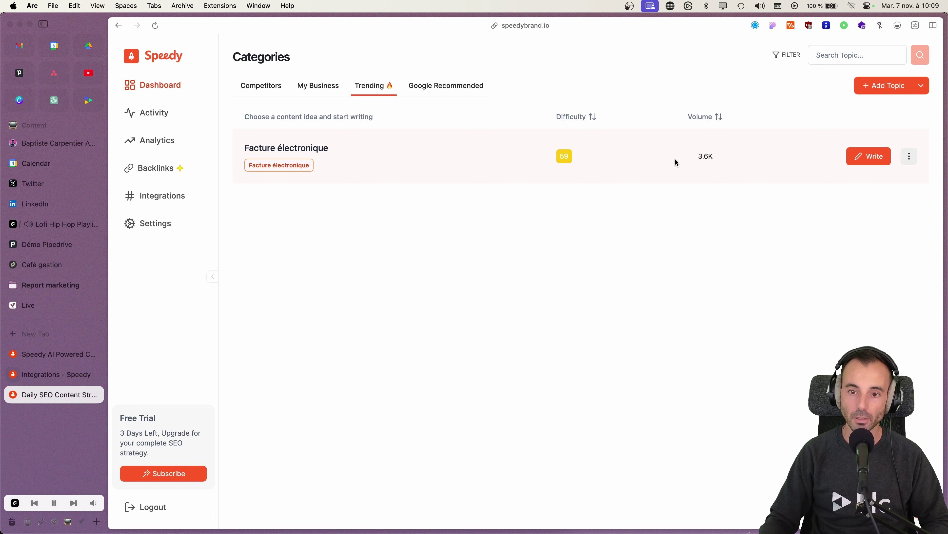
Start generating a blog for the "Facture électronique" topic in a Professional tone and return to the topic list
{"action": "left_click", "coordinate": [874, 156]}
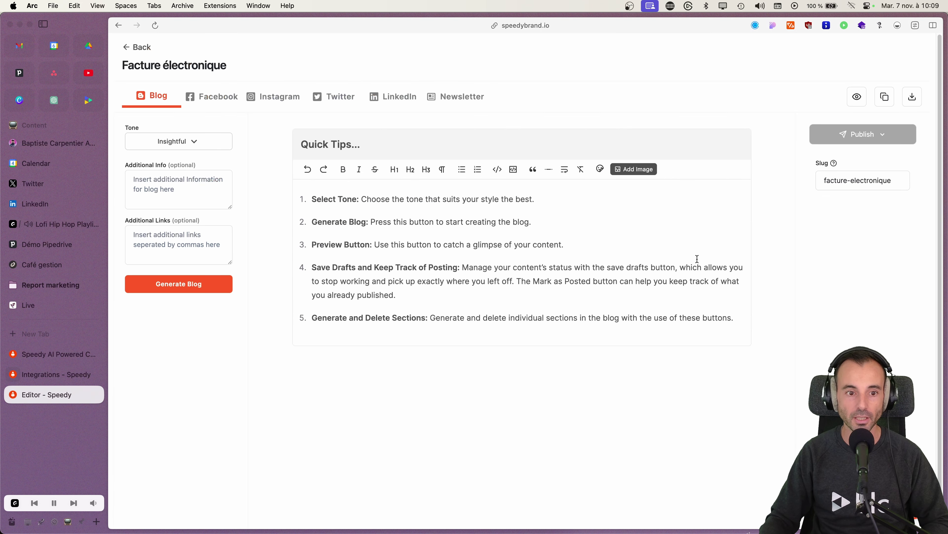
{"action": "left_click", "coordinate": [185, 148]}
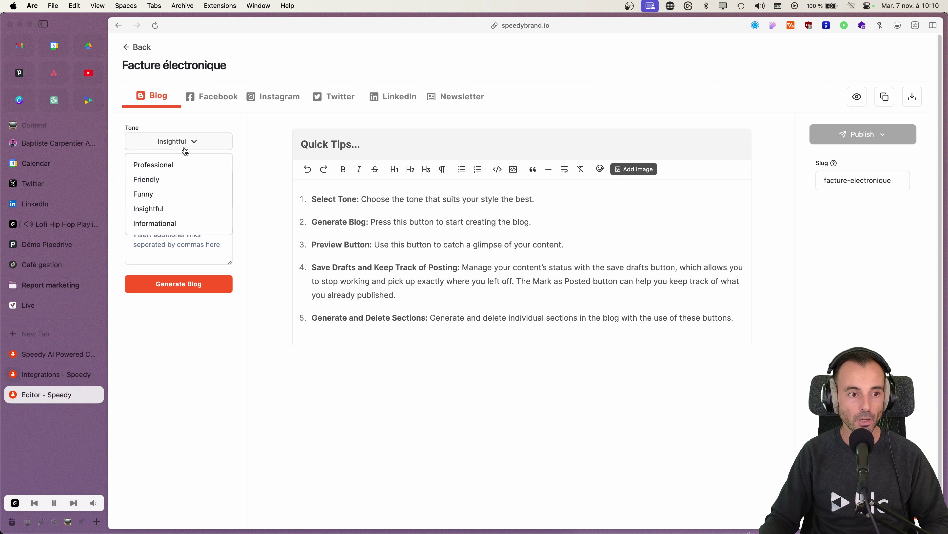
{"action": "left_click", "coordinate": [178, 165]}
{"action": "left_click", "coordinate": [191, 285]}
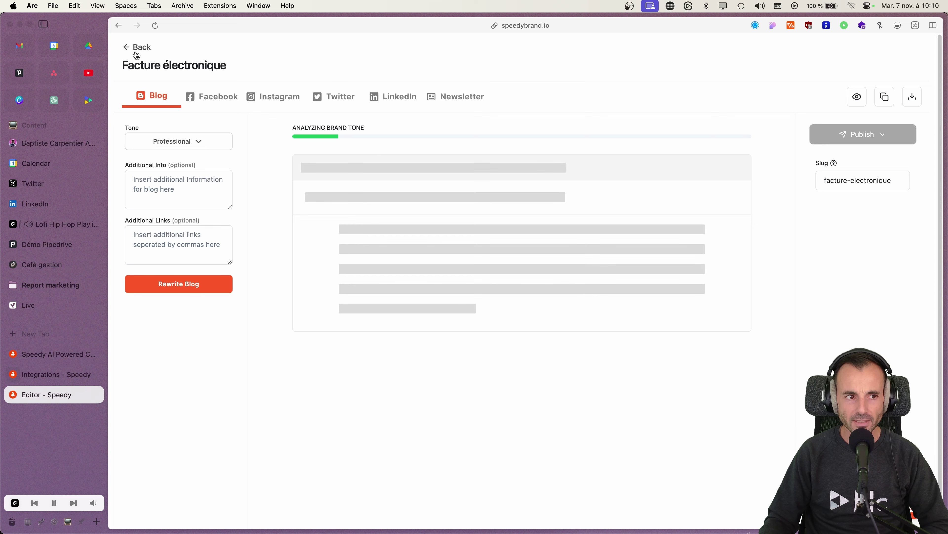
{"action": "left_click", "coordinate": [127, 47]}
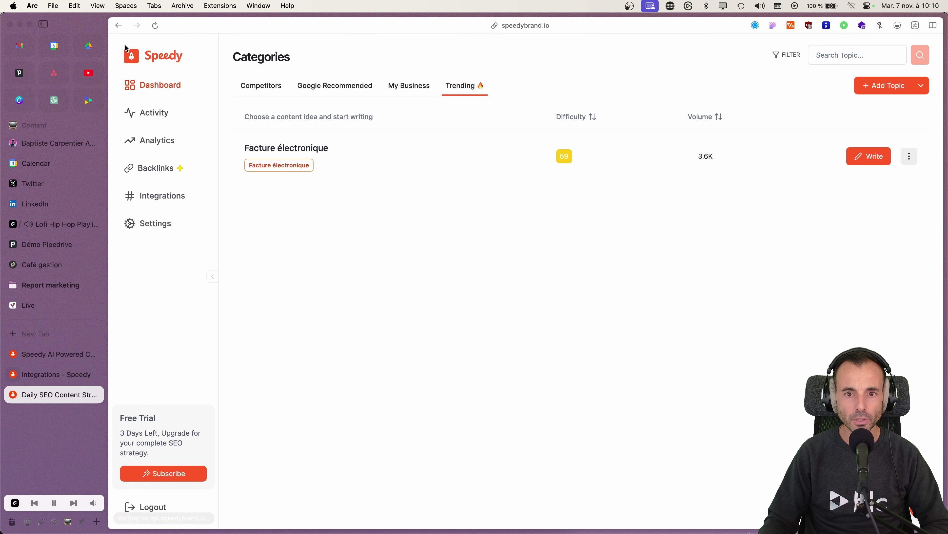
Reopen the "Facture électronique" topic to check its blog draft, and return to the topic list
{"action": "left_click", "coordinate": [867, 159]}
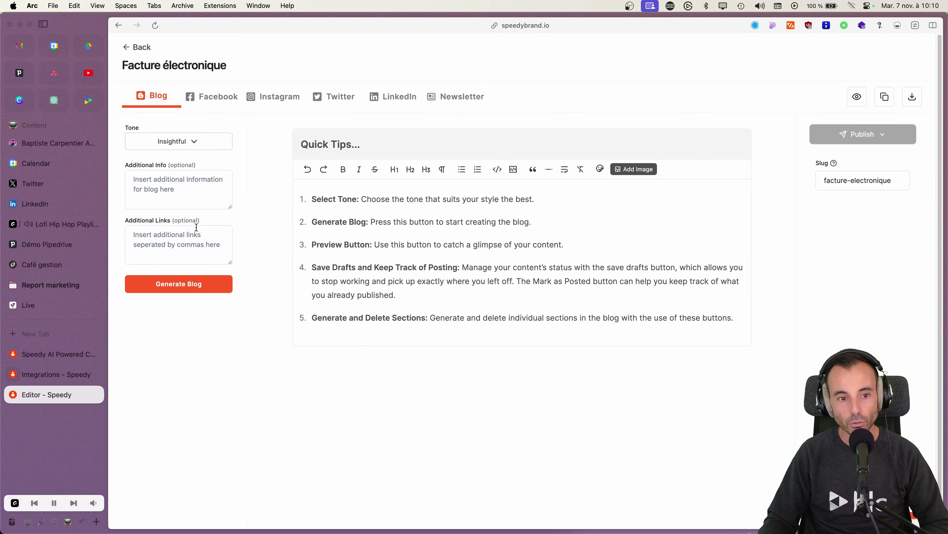
{"action": "left_click", "coordinate": [137, 47]}
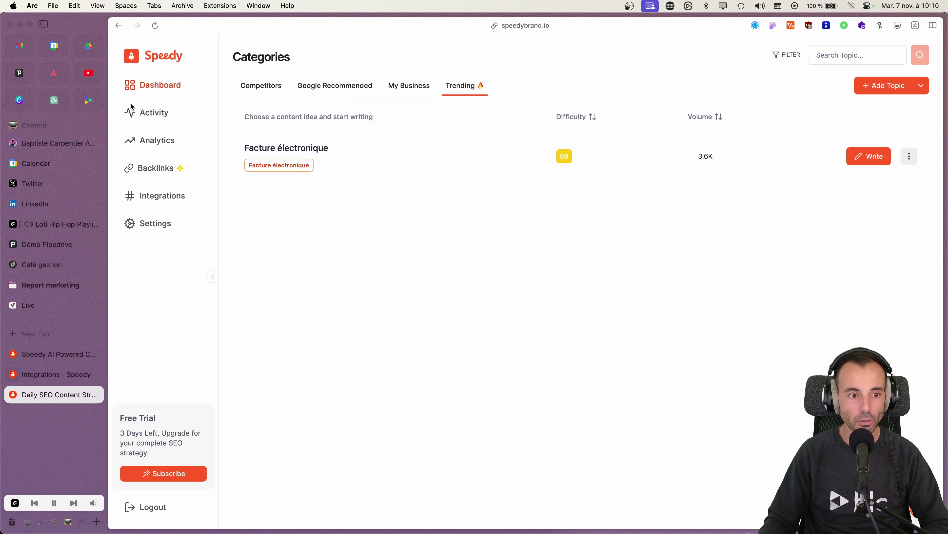
{"action": "left_click", "coordinate": [874, 156]}
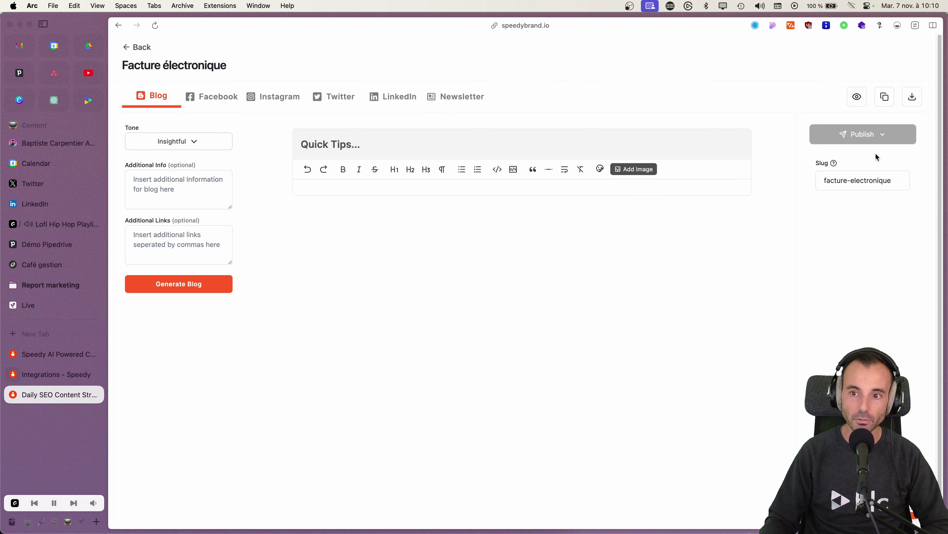
{"action": "left_click", "coordinate": [132, 47]}
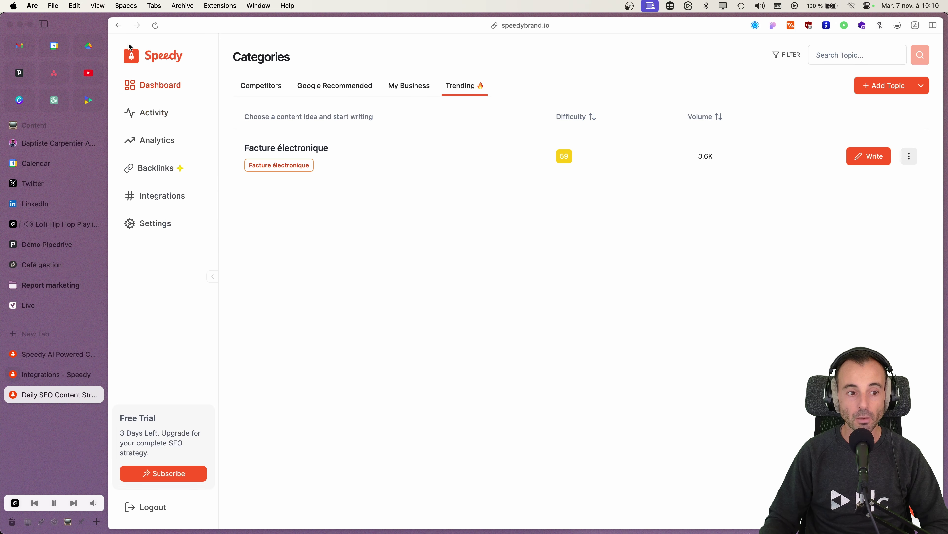
Review the content activity and the website analytics for webpages and search queries
{"action": "left_click", "coordinate": [165, 117]}
{"action": "left_click", "coordinate": [162, 141]}
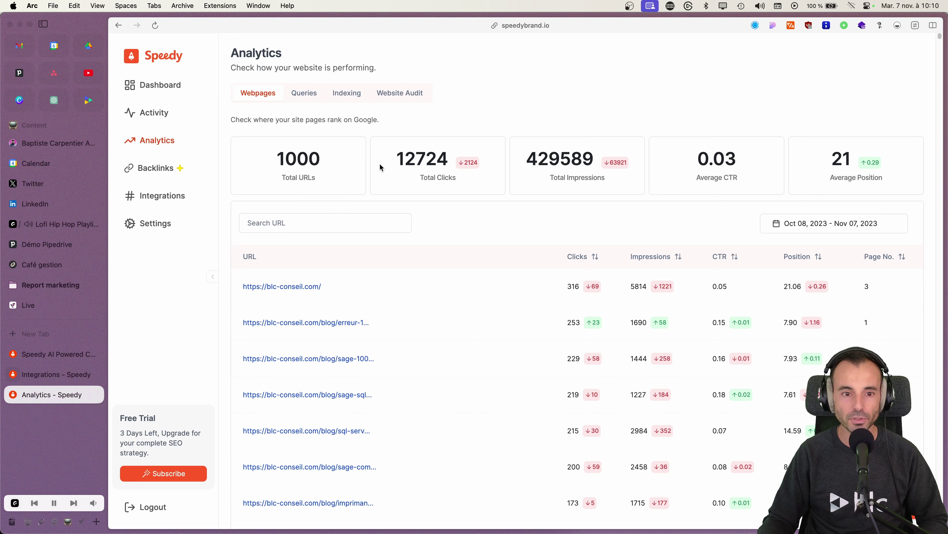
{"action": "left_click", "coordinate": [310, 93]}
{"action": "left_click", "coordinate": [428, 93]}
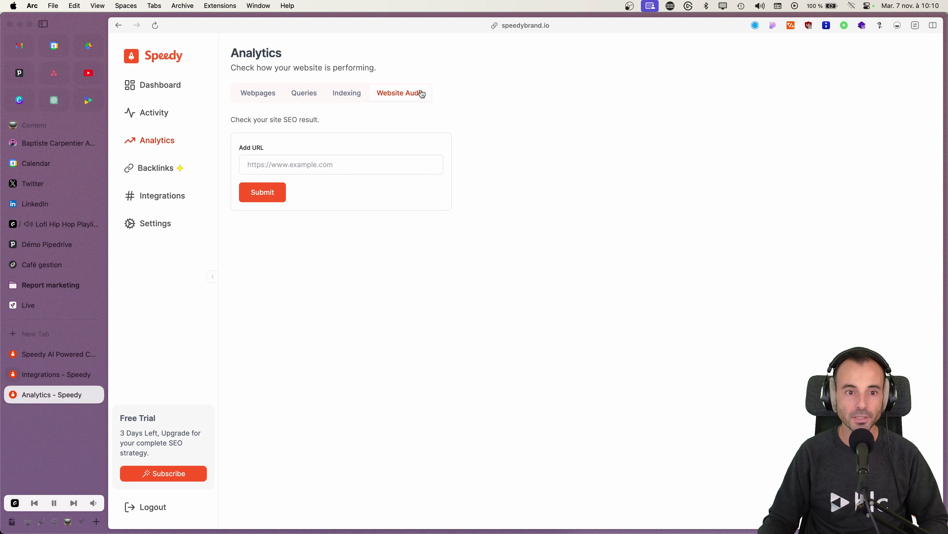
{"action": "key", "text": "Tab"}
{"action": "type", "text": "https://"}
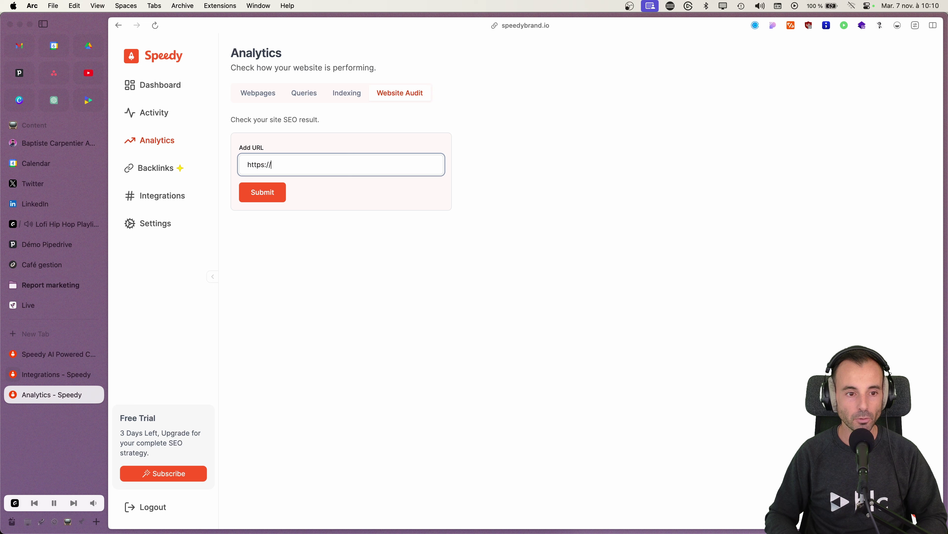
{"action": "type", "text": "blc-conseil.com"}
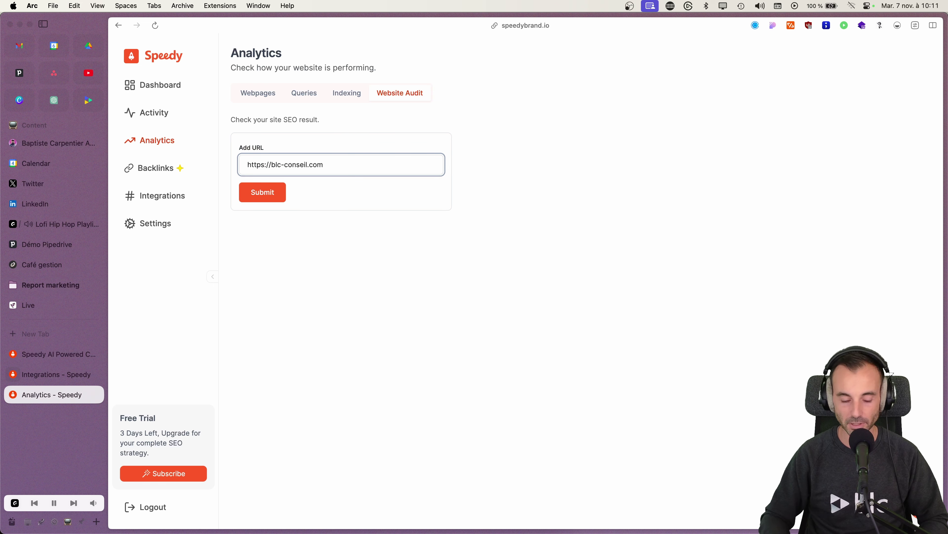
{"action": "key", "text": "Return"}
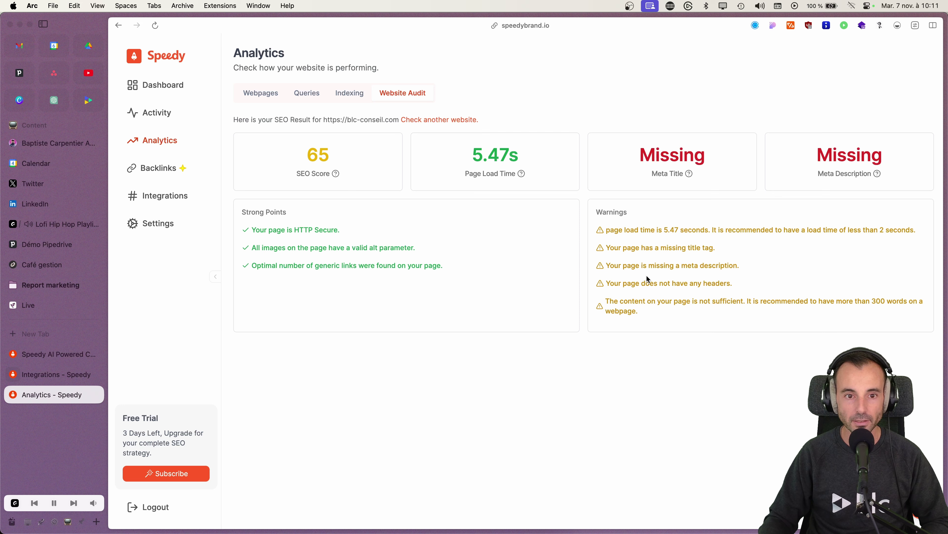
{"action": "left_click", "coordinate": [301, 97]}
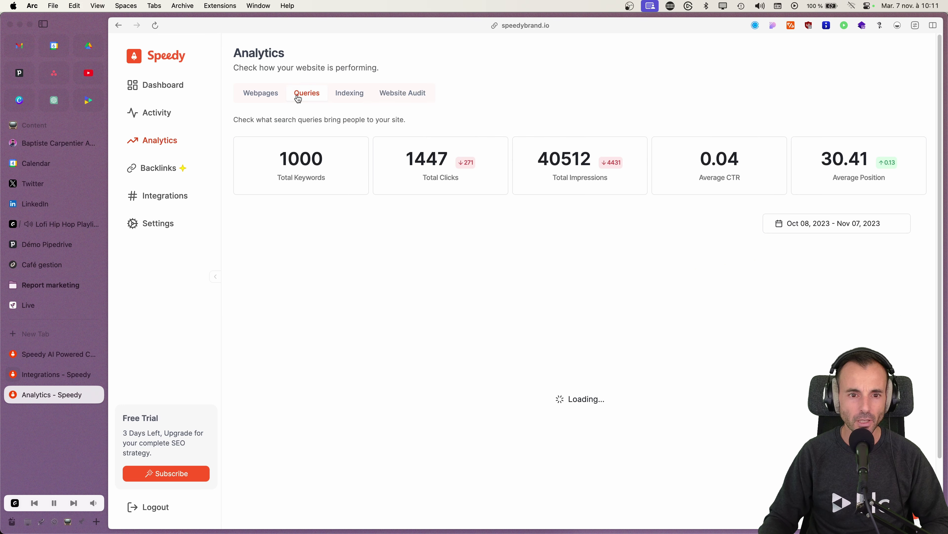
{"action": "left_click", "coordinate": [402, 93]}
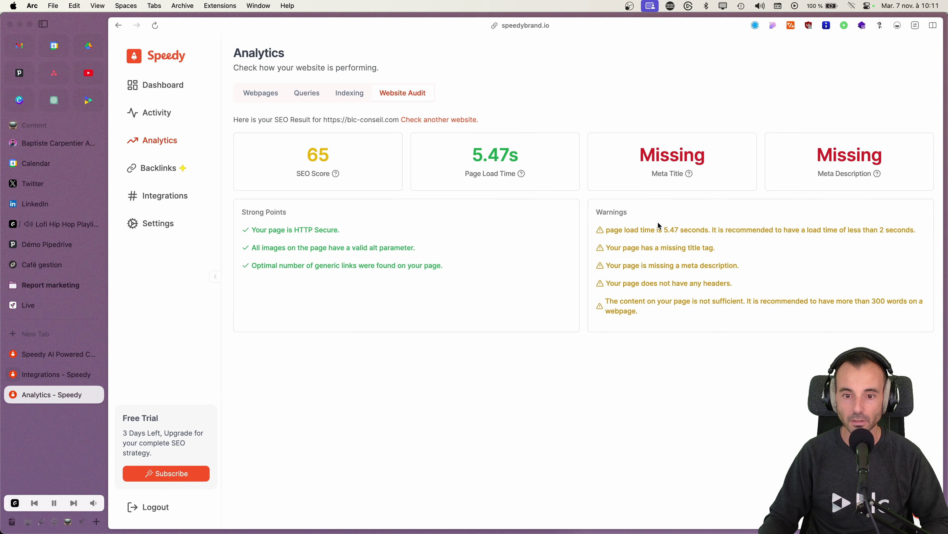
Look over the general backlink suggestions, the content activity history and the webpage analytics
{"action": "left_click", "coordinate": [154, 169]}
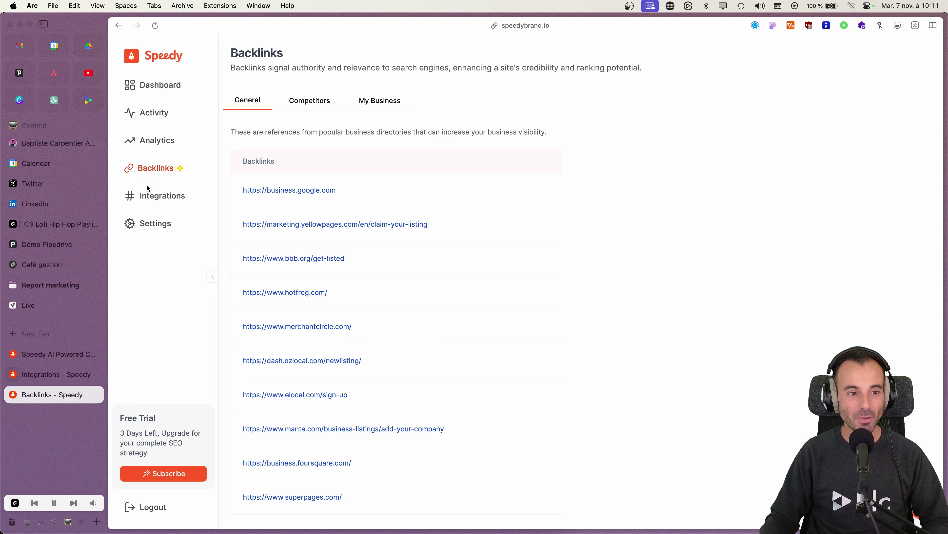
{"action": "left_click", "coordinate": [153, 86]}
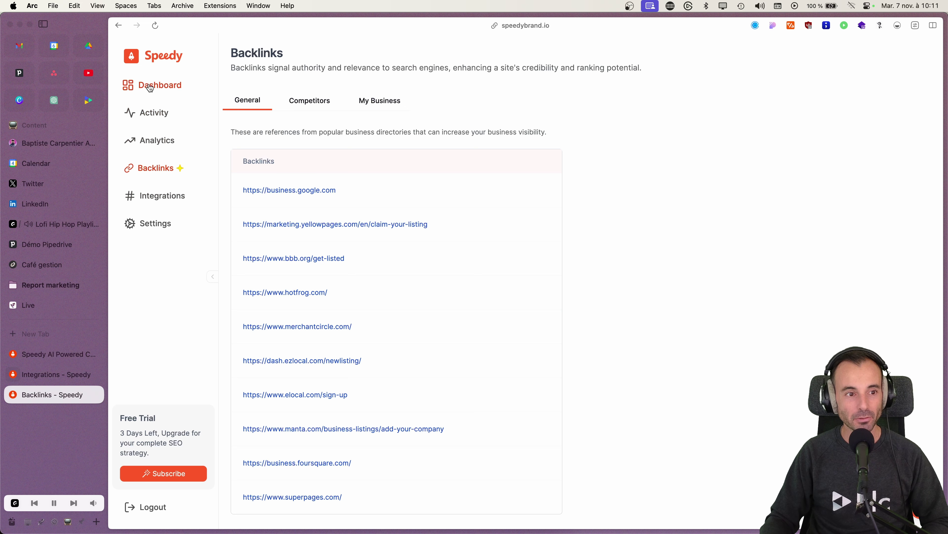
{"action": "left_click", "coordinate": [149, 113]}
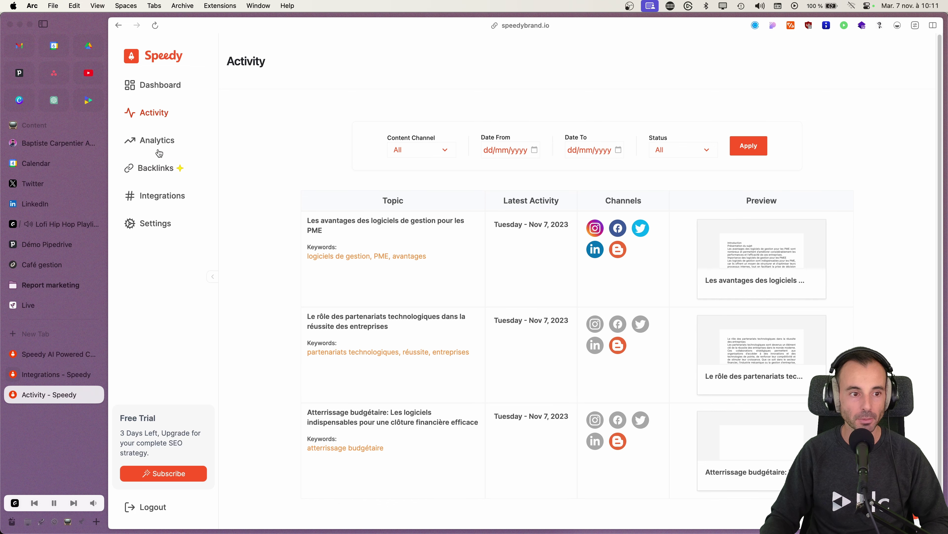
{"action": "left_click", "coordinate": [157, 142]}
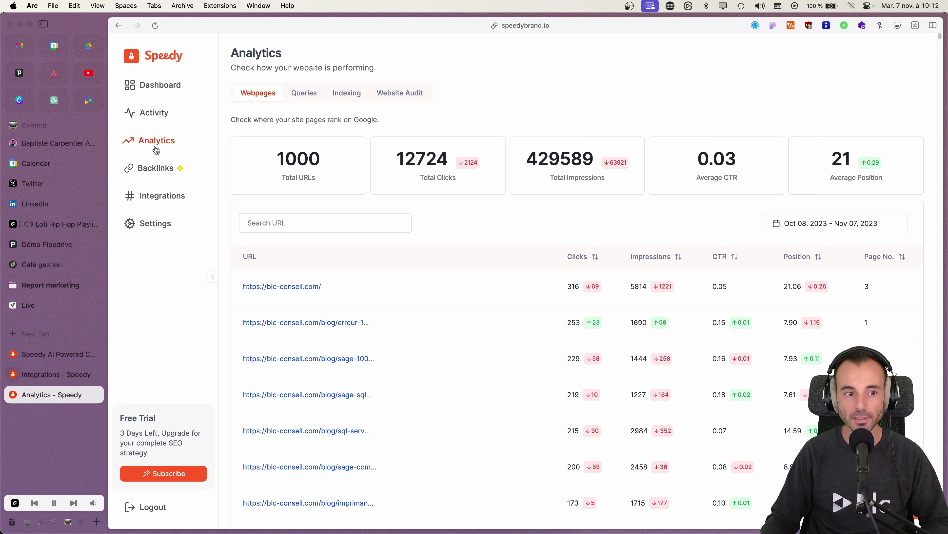
{"action": "left_click", "coordinate": [165, 172]}
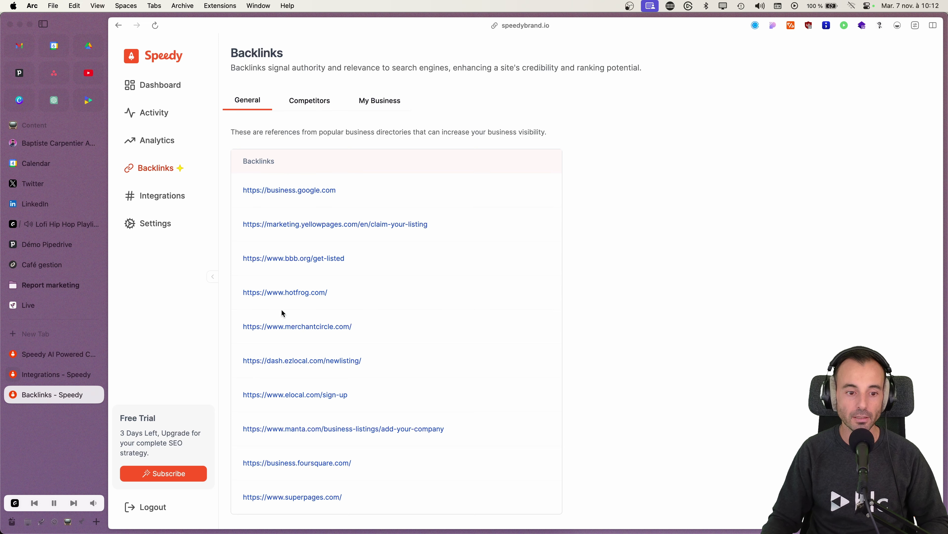
{"action": "left_click", "coordinate": [311, 100]}
{"action": "left_click", "coordinate": [417, 159]}
{"action": "left_click", "coordinate": [315, 183]}
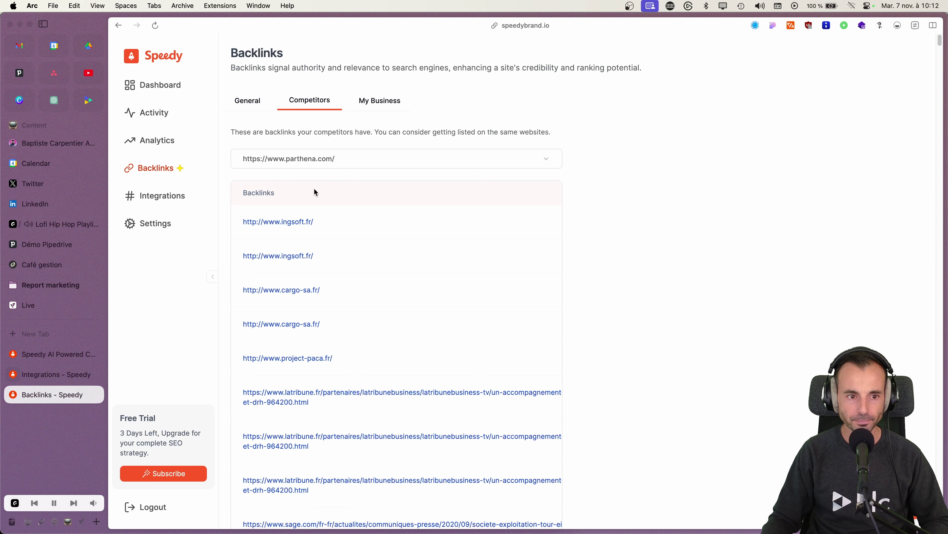
Read through the list of websites linking to the selected competitor
{"action": "scroll", "coordinate": [307, 389], "scroll_direction": "down", "scroll_amount": 1}
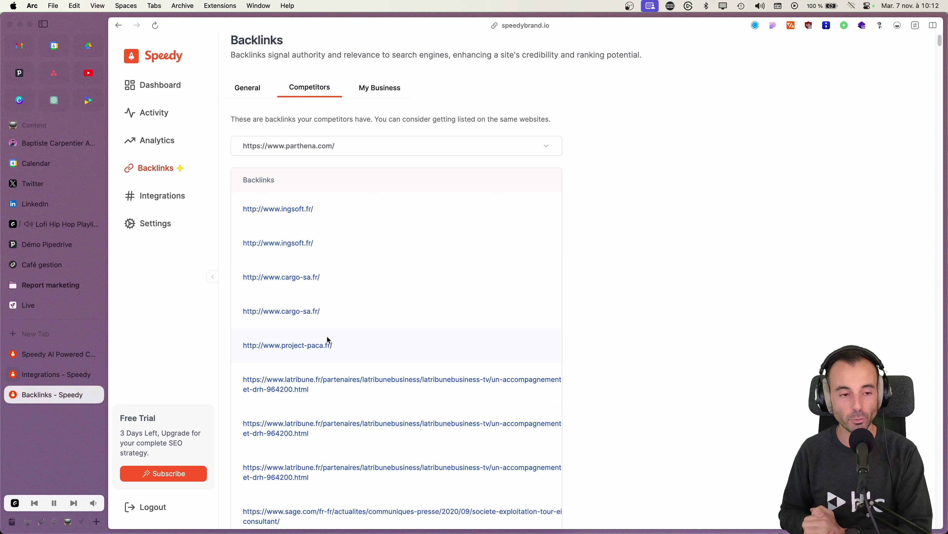
{"action": "scroll", "coordinate": [327, 335], "scroll_direction": "down", "scroll_amount": 5}
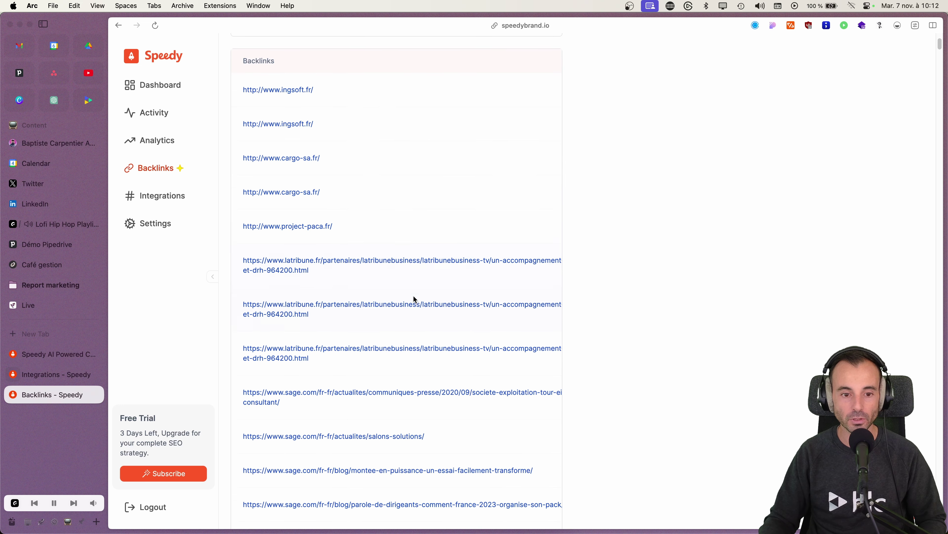
{"action": "scroll", "coordinate": [324, 329], "scroll_direction": "up", "scroll_amount": 5}
{"action": "left_click", "coordinate": [379, 100]}
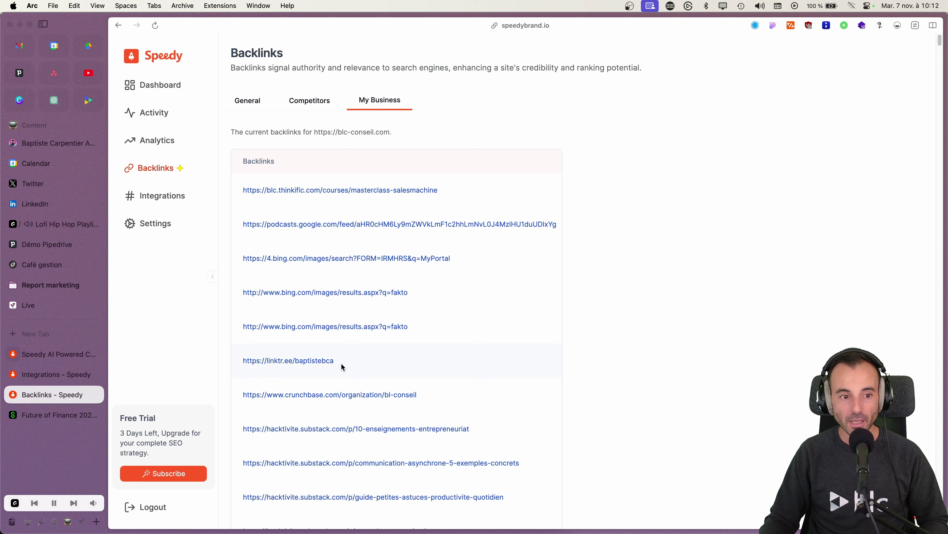
{"action": "scroll", "coordinate": [370, 366], "scroll_direction": "down", "scroll_amount": 15}
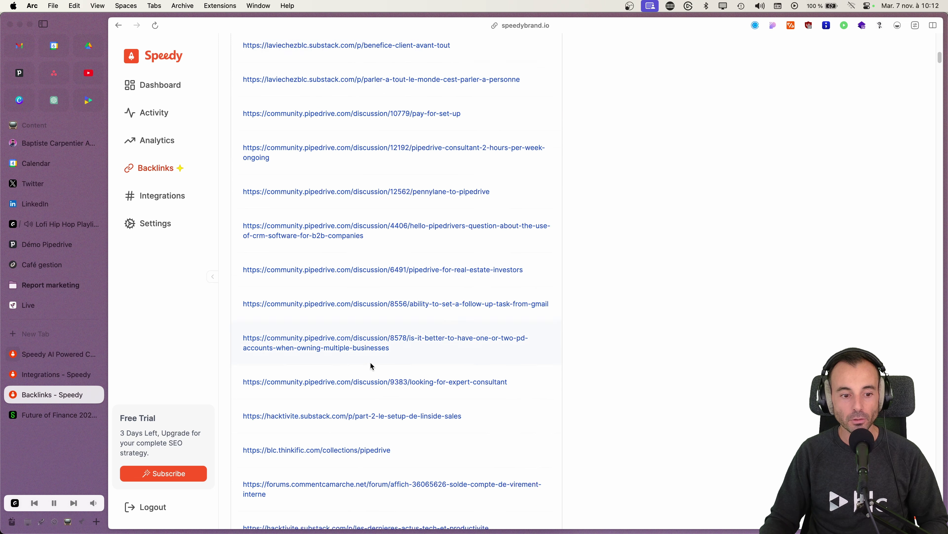
{"action": "scroll", "coordinate": [370, 363], "scroll_direction": "down", "scroll_amount": 10}
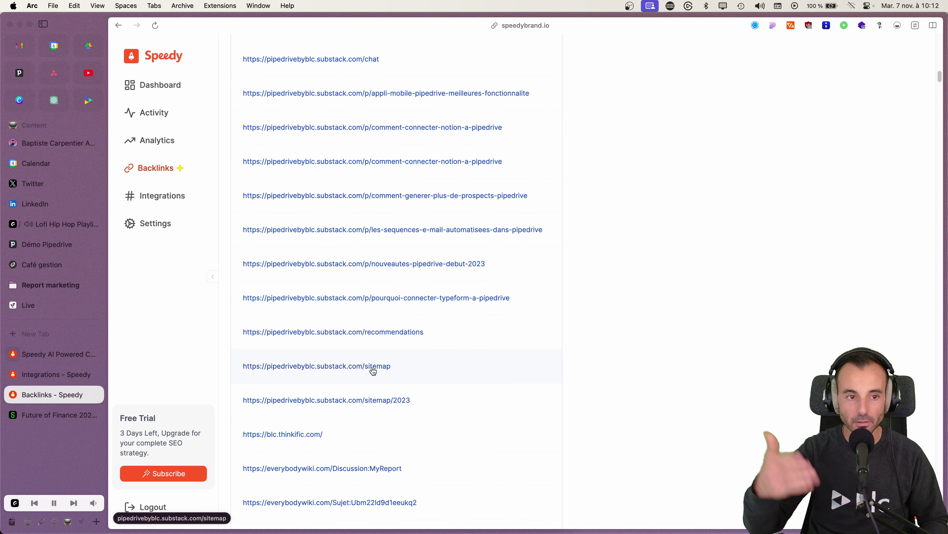
{"action": "scroll", "coordinate": [373, 370], "scroll_direction": "down", "scroll_amount": 10}
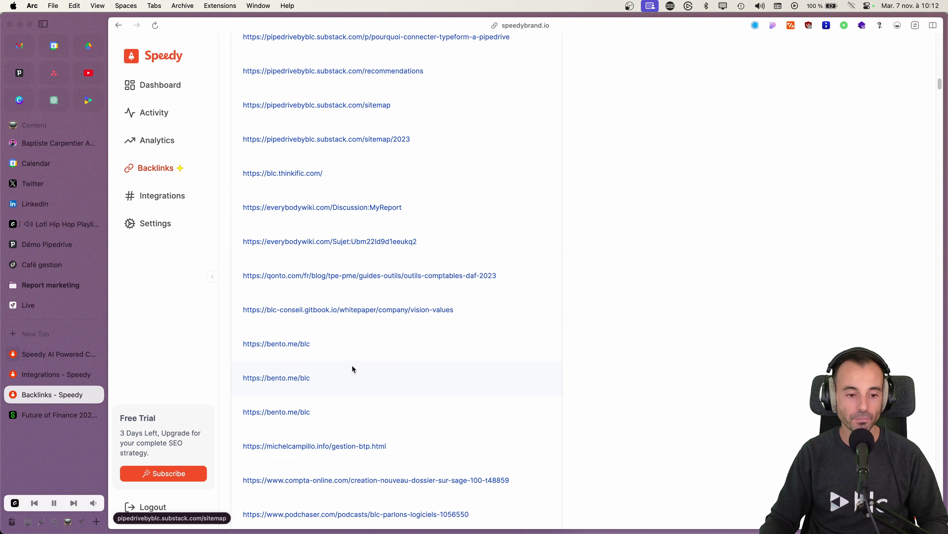
{"action": "scroll", "coordinate": [356, 375], "scroll_direction": "down", "scroll_amount": 20}
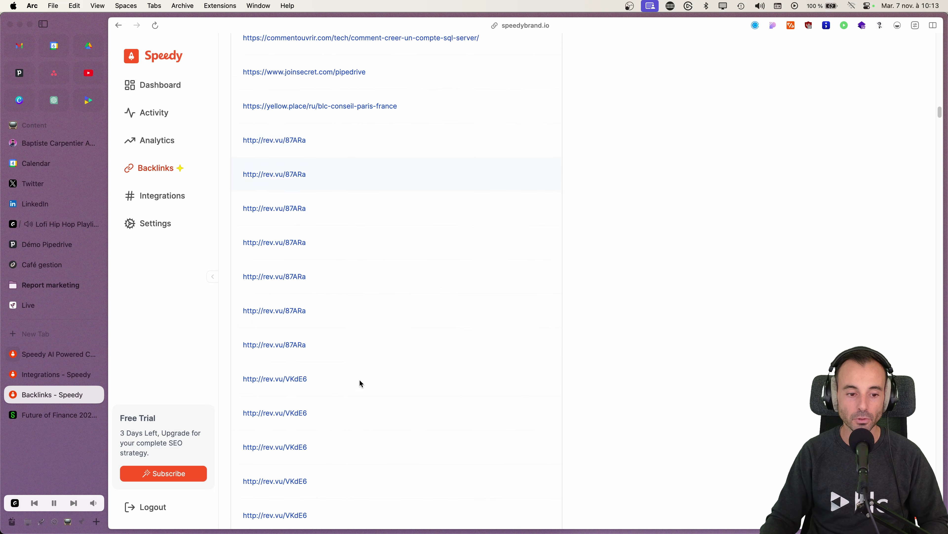
{"action": "scroll", "coordinate": [359, 381], "scroll_direction": "down", "scroll_amount": 10}
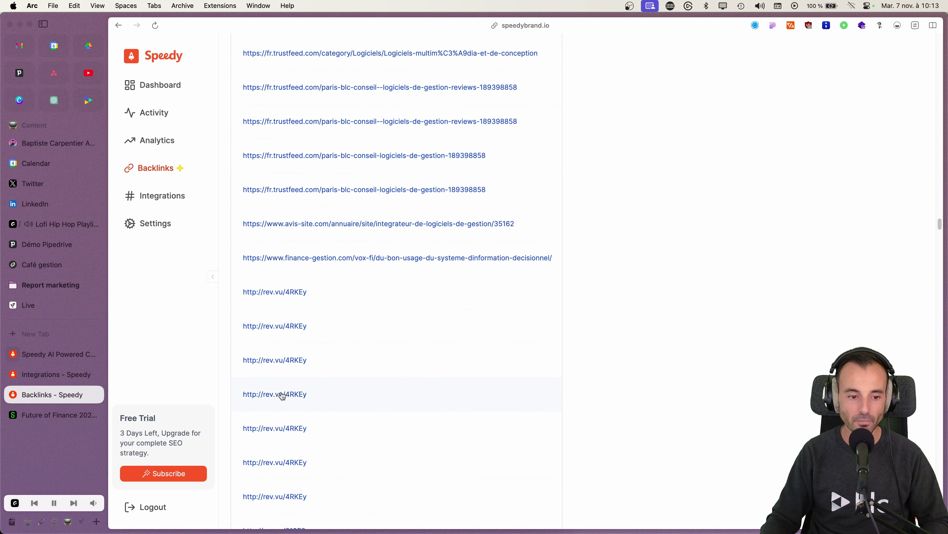
{"action": "scroll", "coordinate": [358, 371], "scroll_direction": "up", "scroll_amount": 20}
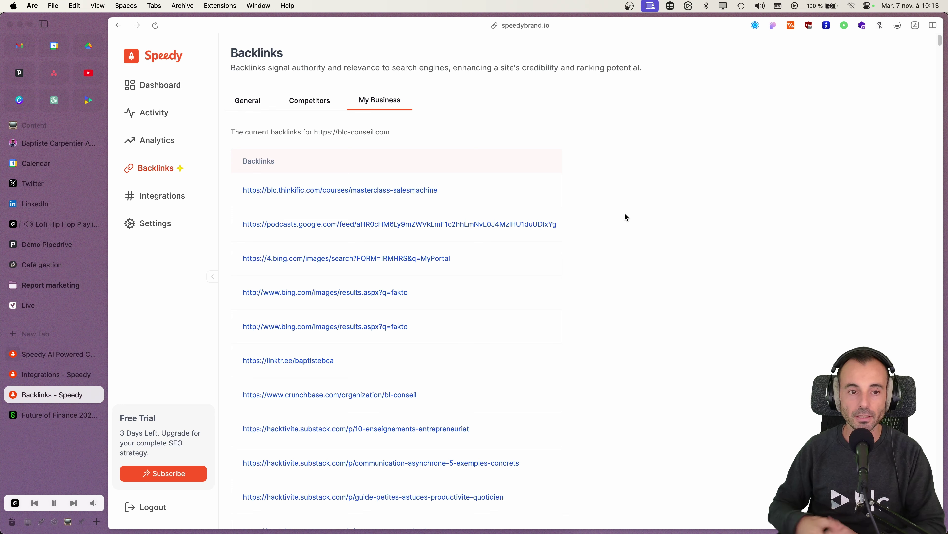
{"action": "left_click", "coordinate": [248, 98]}
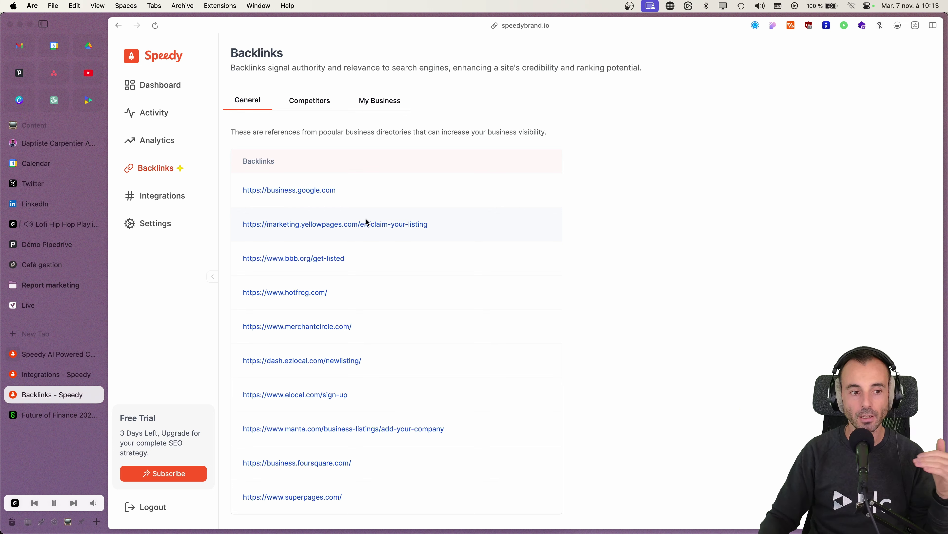
Browse the dashboard's content ideas in the Competitors, Google Recommended, My Business and Trending categories
{"action": "left_click", "coordinate": [150, 114]}
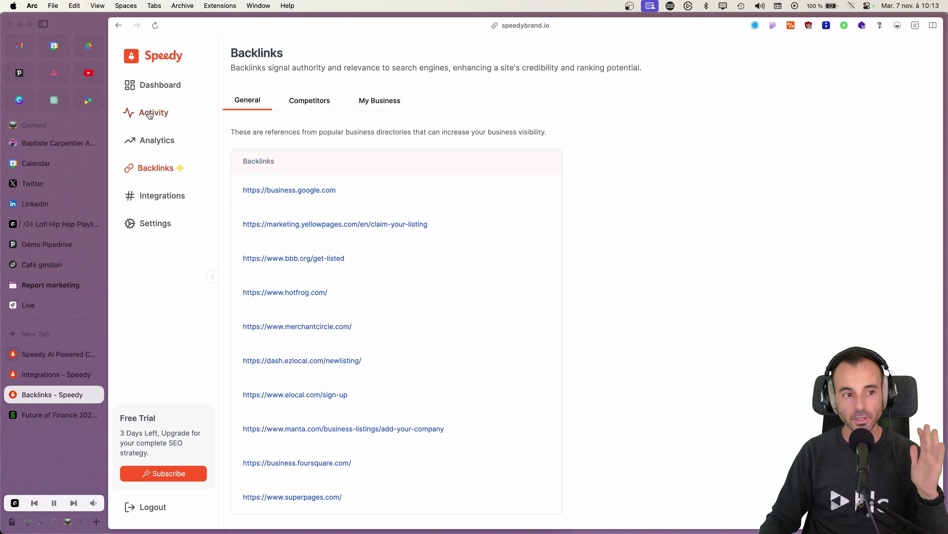
{"action": "left_click", "coordinate": [158, 94]}
{"action": "left_click", "coordinate": [276, 85]}
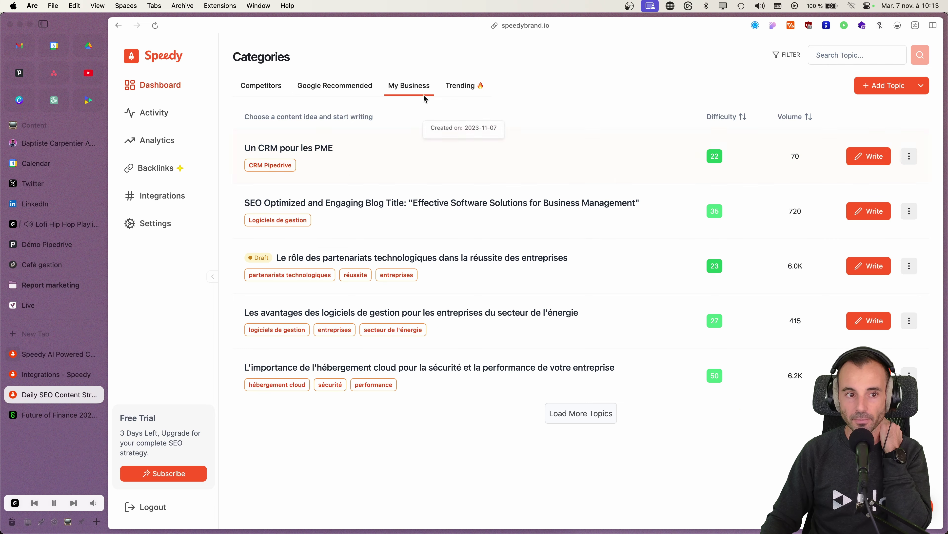
{"action": "left_click", "coordinate": [249, 88]}
{"action": "left_click", "coordinate": [335, 85]}
{"action": "left_click", "coordinate": [409, 86]}
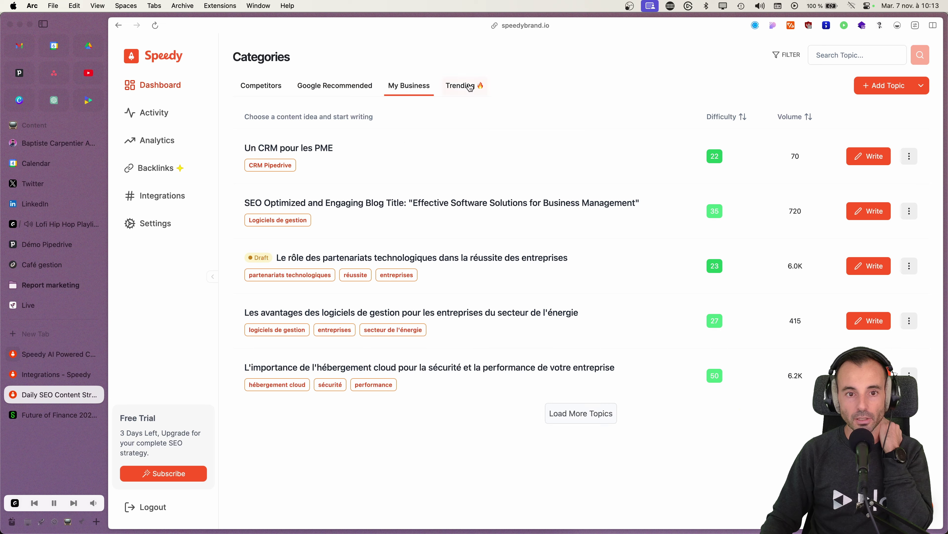
{"action": "left_click", "coordinate": [463, 85]}
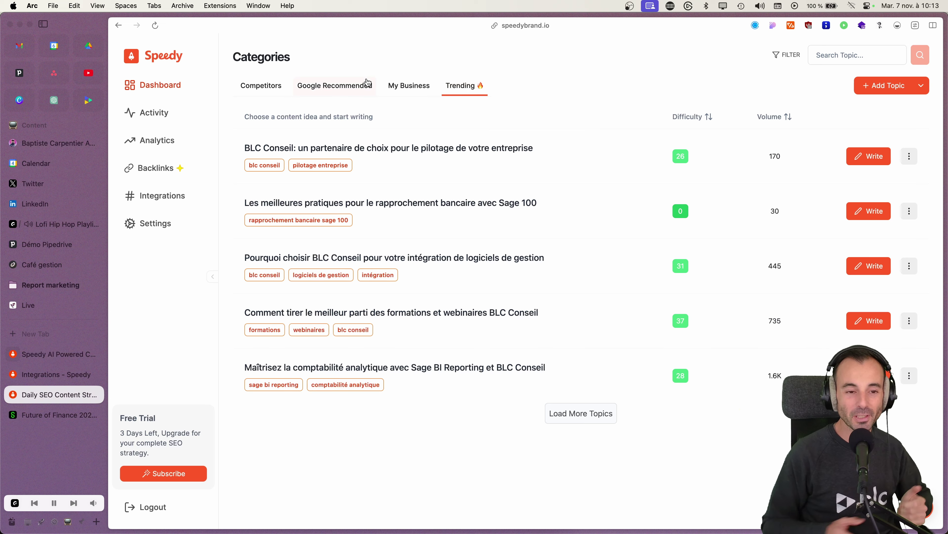